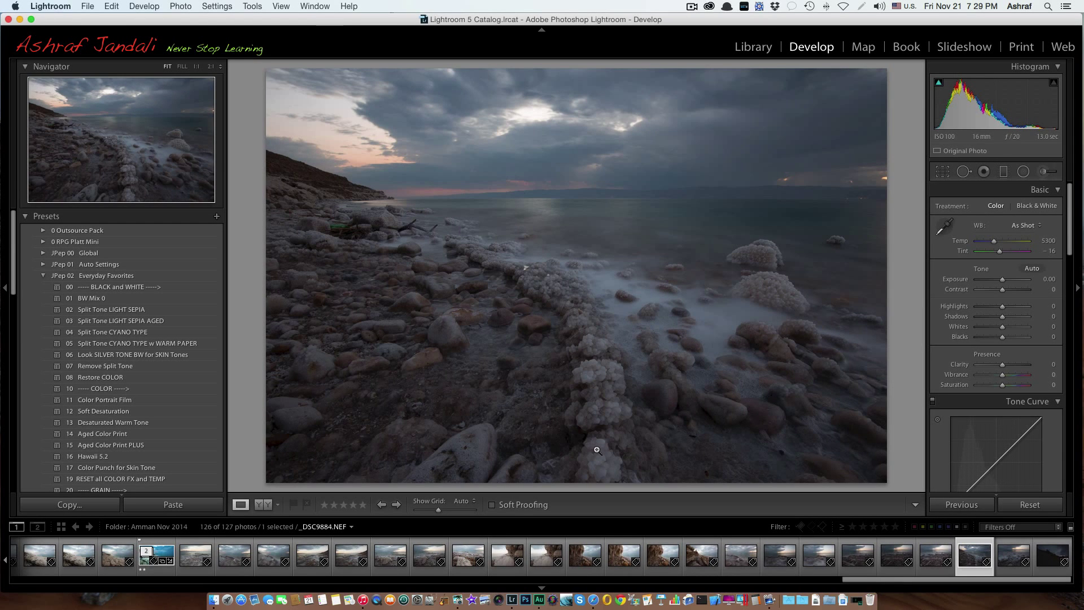
- Look at other shoreline shots in the filmstrip and review the Develop adjustment sections down to Camera Calibration
click(546, 555)
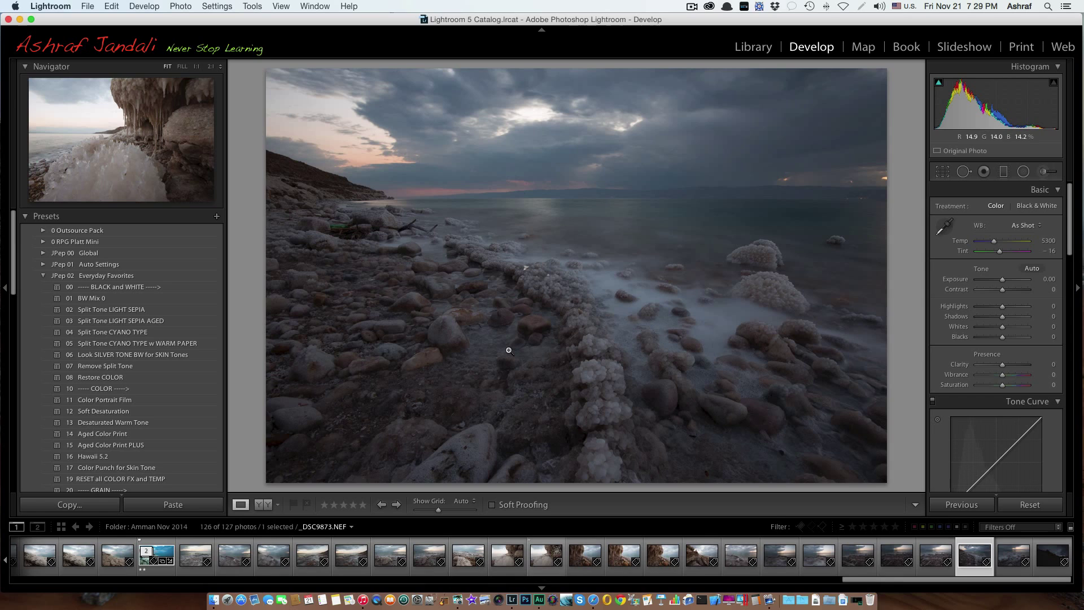
click(469, 555)
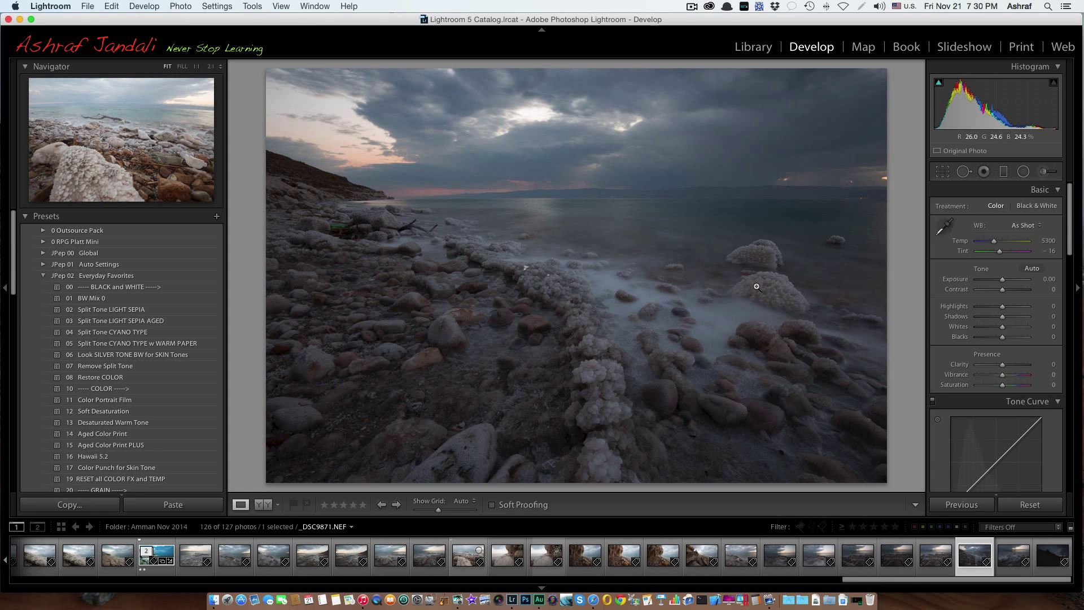
scroll(1025, 369, down, 20)
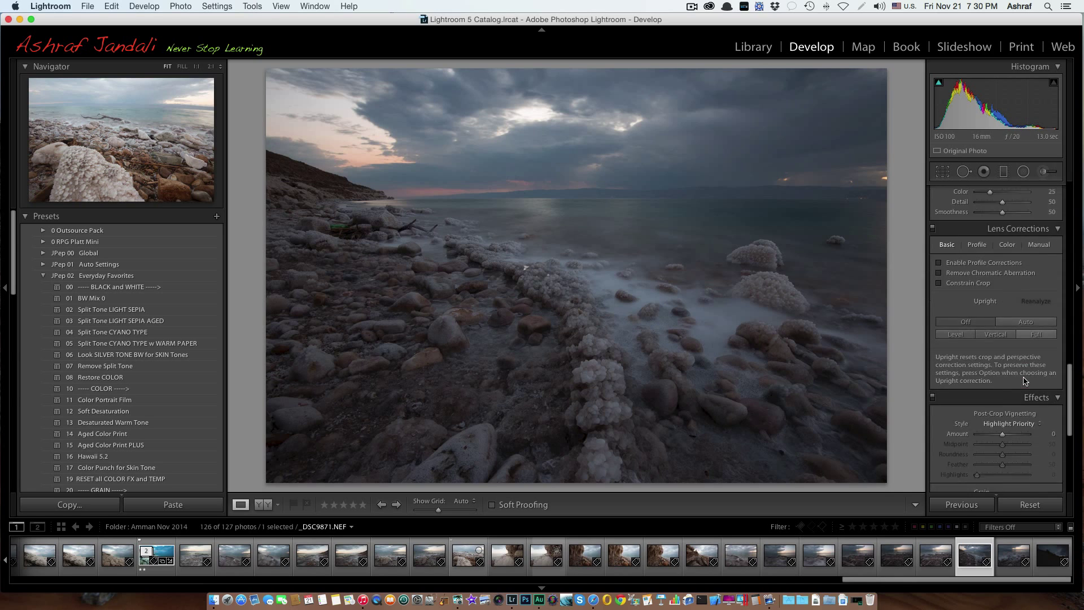
scroll(1025, 370, down, 2)
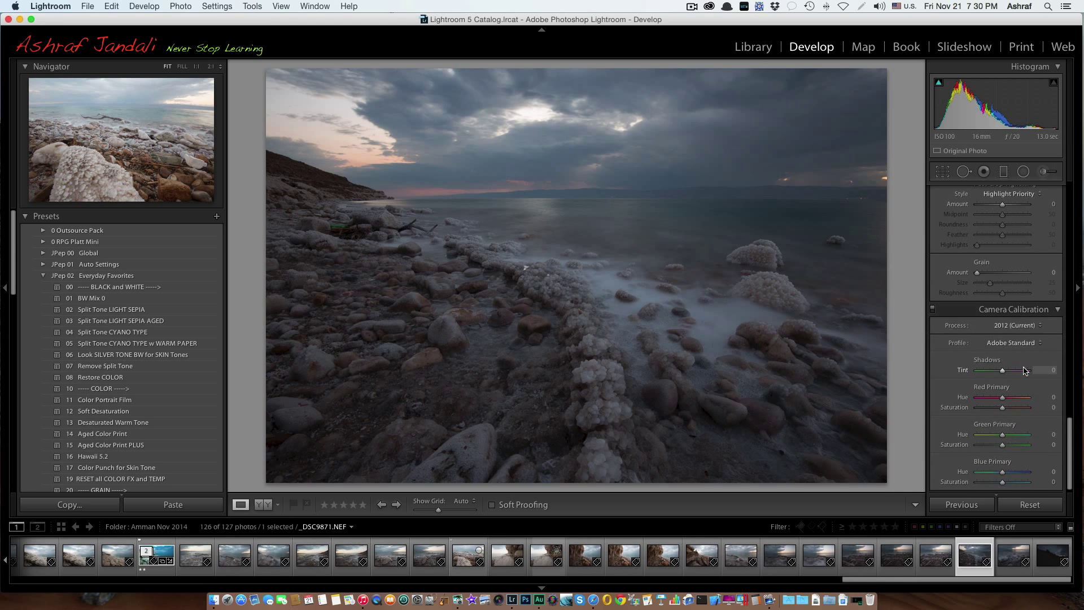
scroll(965, 370, down, 1)
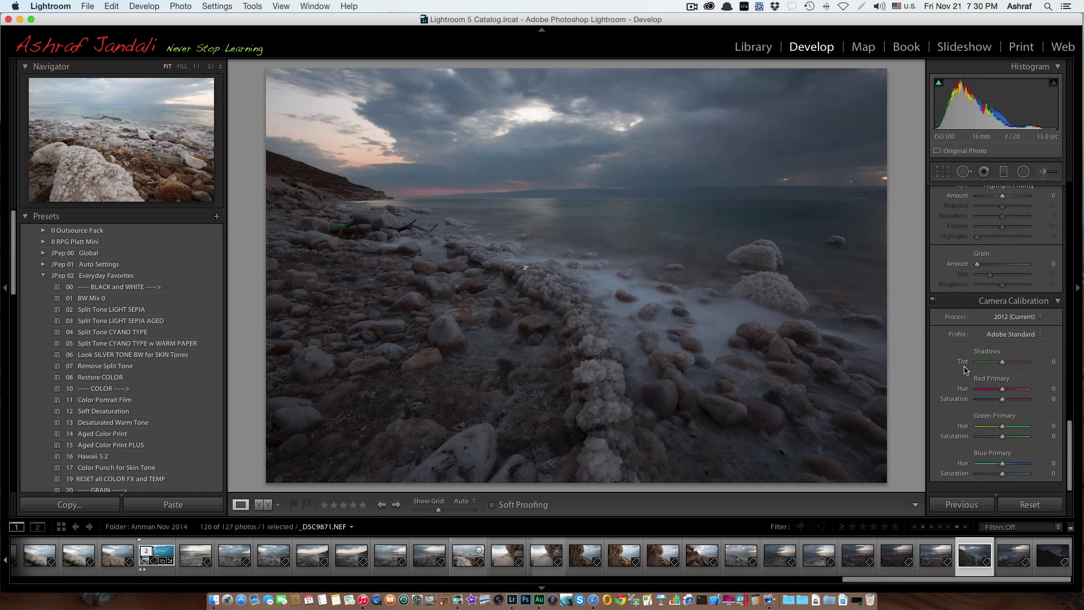
scroll(965, 370, up, 10)
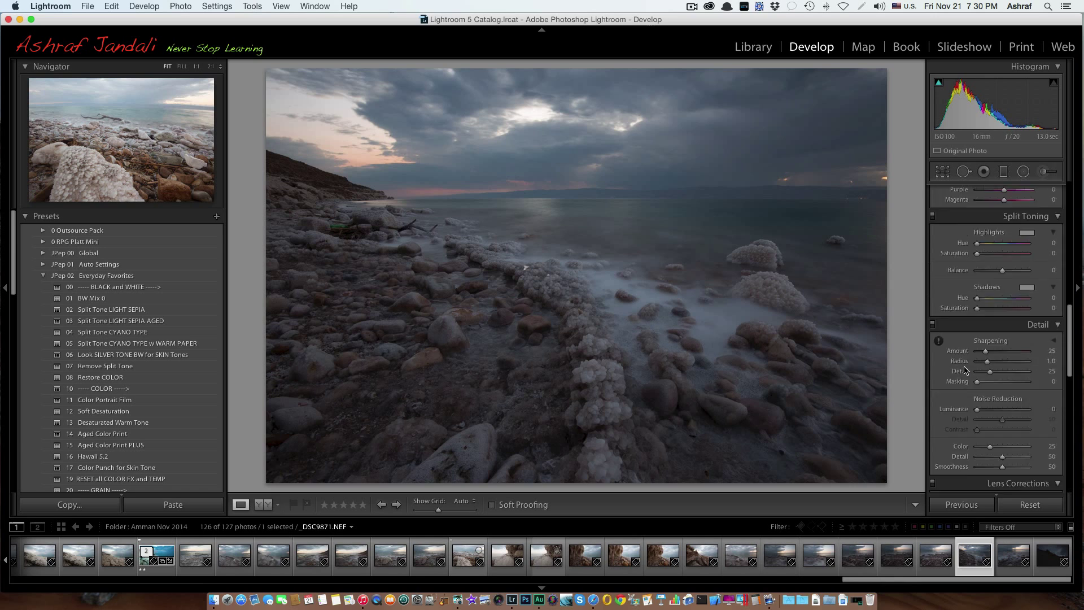
scroll(965, 370, down, 10)
scroll(966, 370, up, 1)
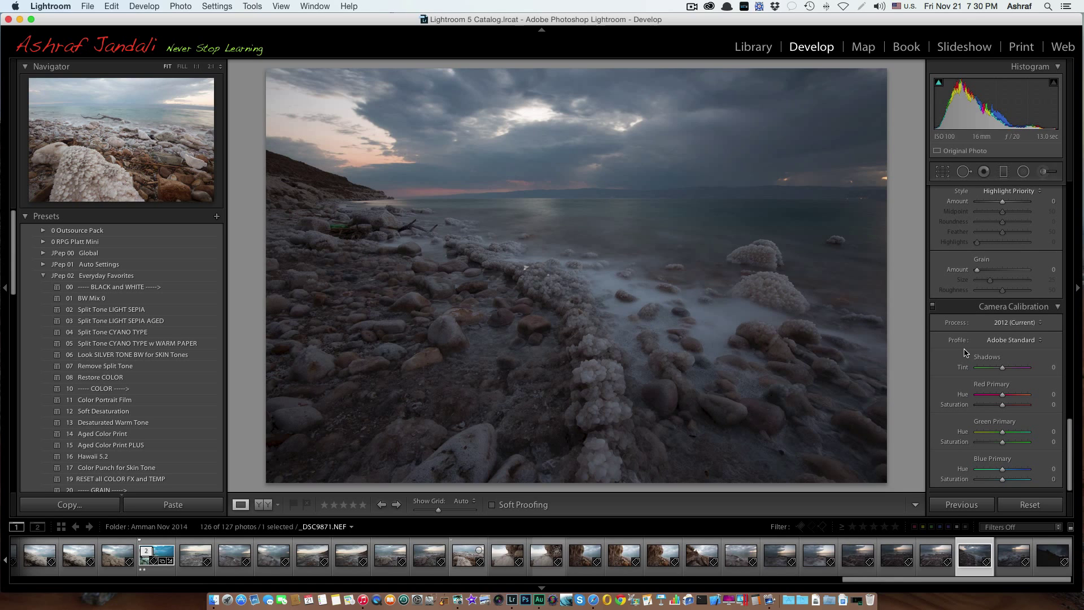
scroll(971, 316, up, 15)
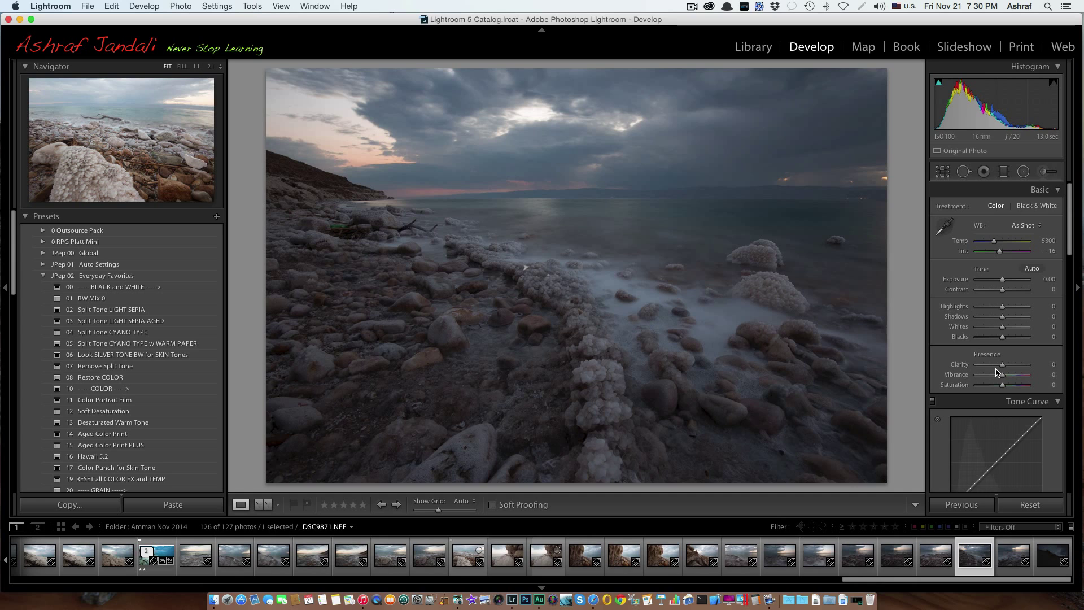
- Enable profile corrections and chromatic aberration removal in the photo's lens corrections
scroll(997, 372, down, 10)
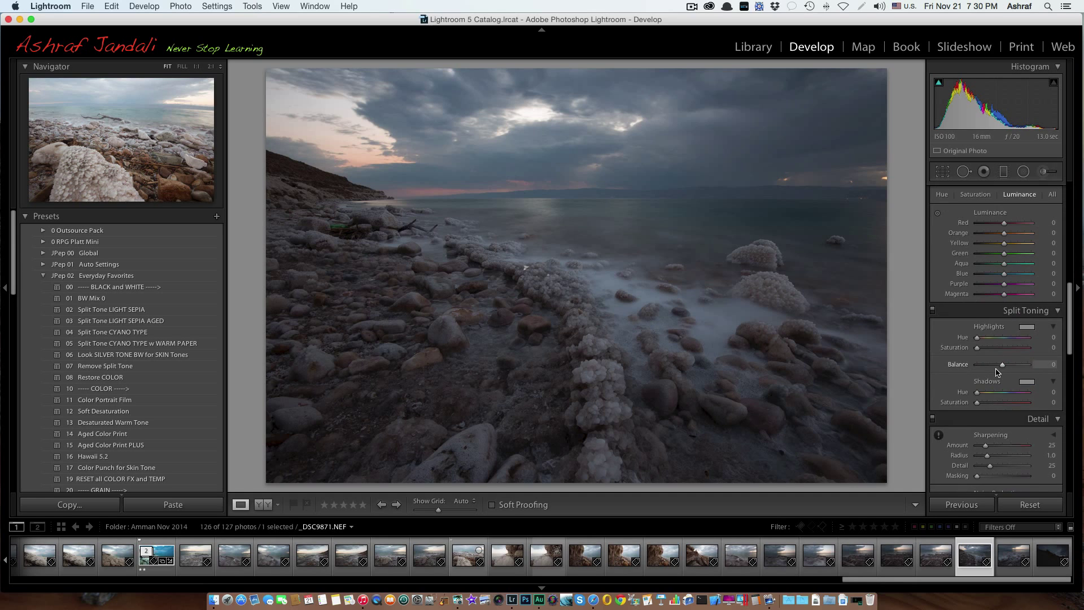
scroll(998, 372, down, 6)
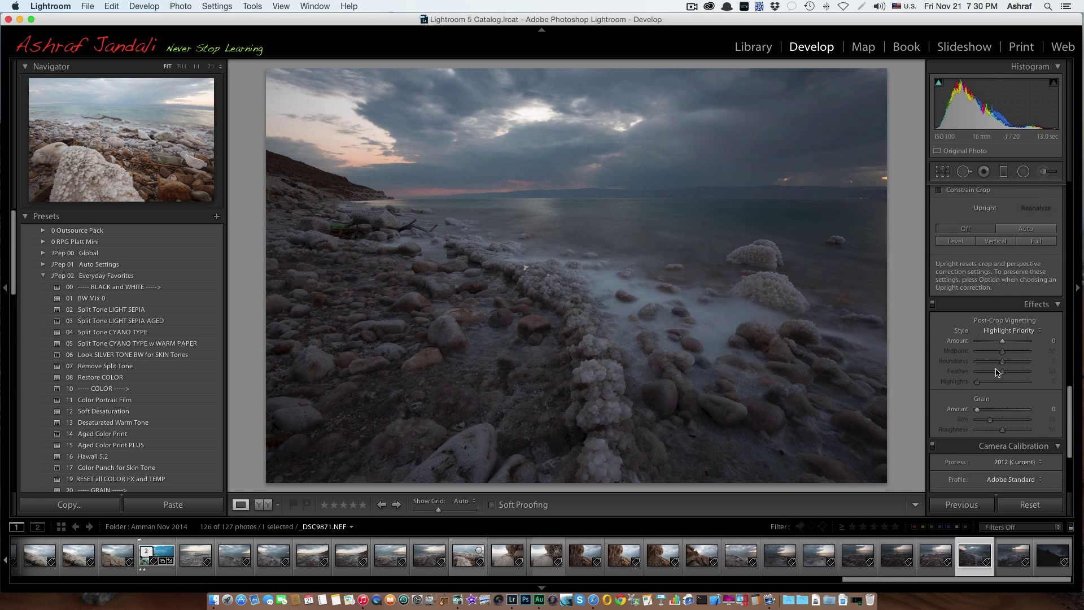
scroll(998, 371, up, 5)
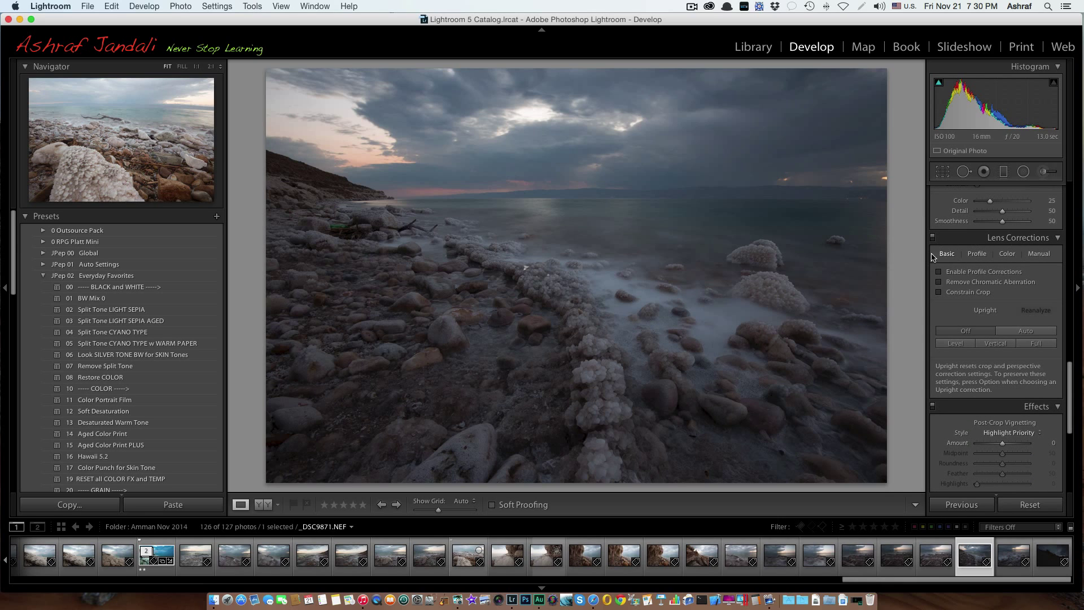
click(939, 273)
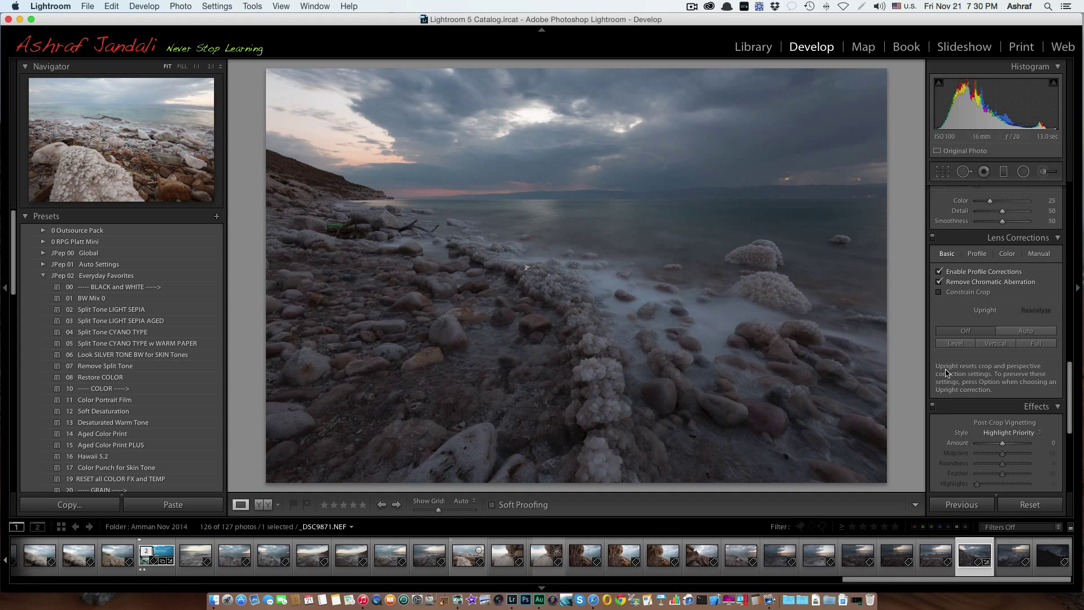
- Set the photo's camera calibration profile to Camera Landscape
scroll(959, 470, down, 10)
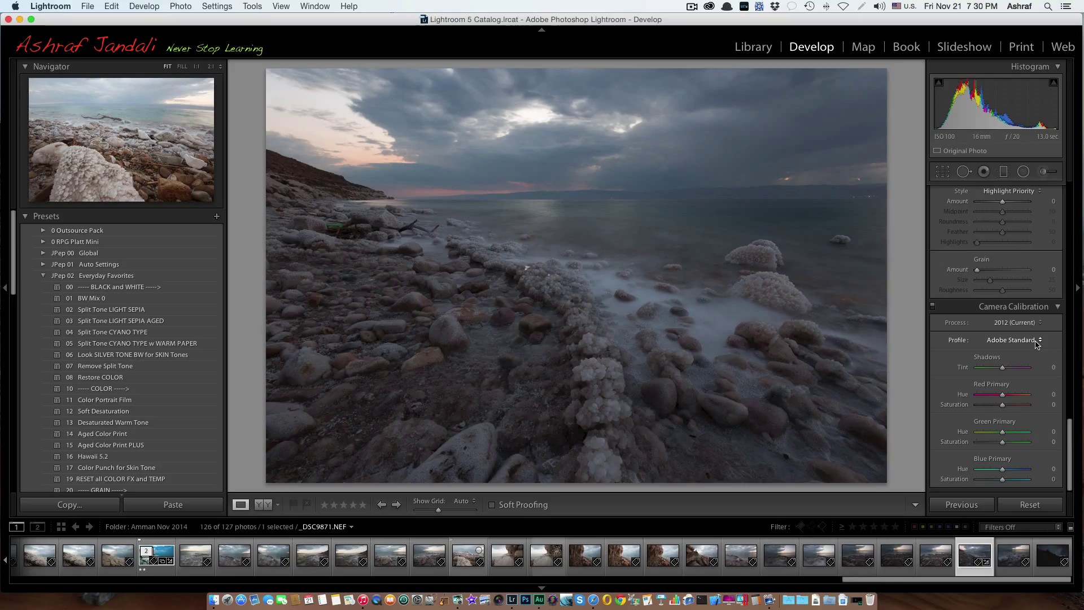
click(1037, 341)
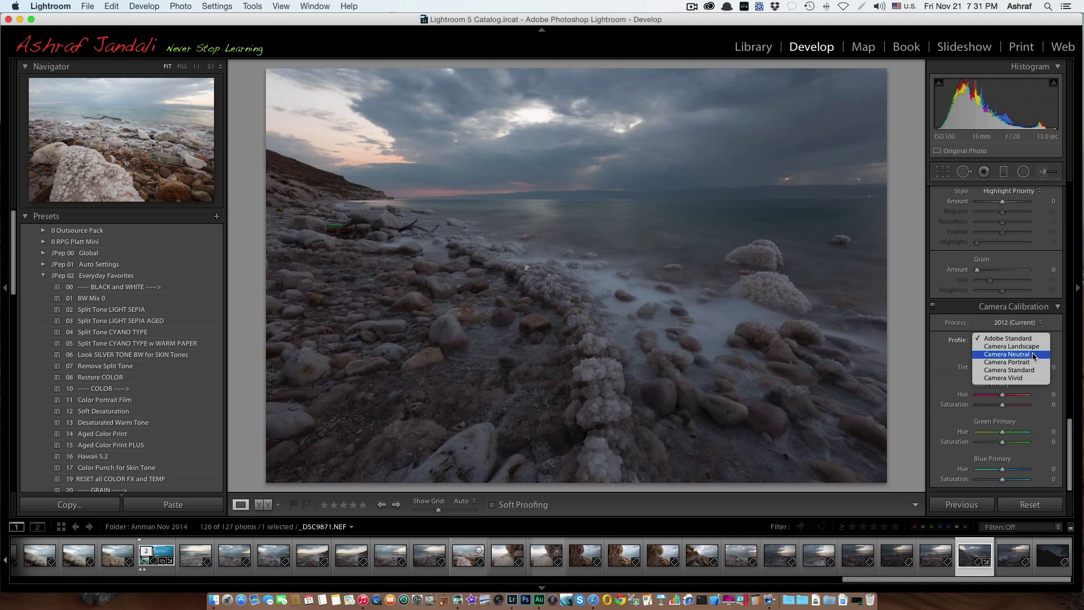
click(1033, 346)
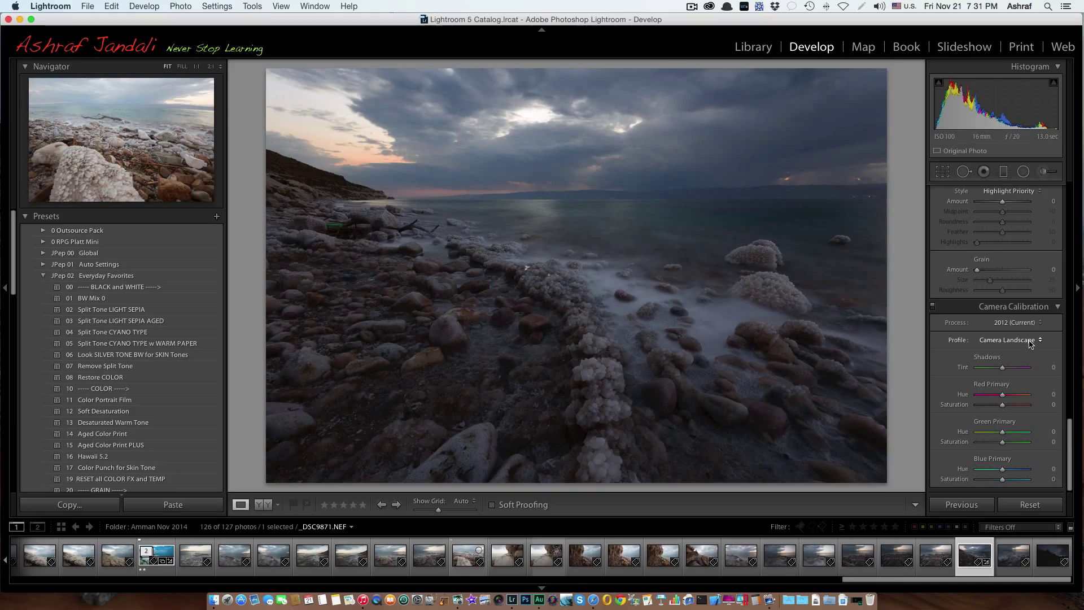
- Try the Camera Standard and Adobe Standard profiles for comparison, and return the photo to Camera Landscape
click(1031, 342)
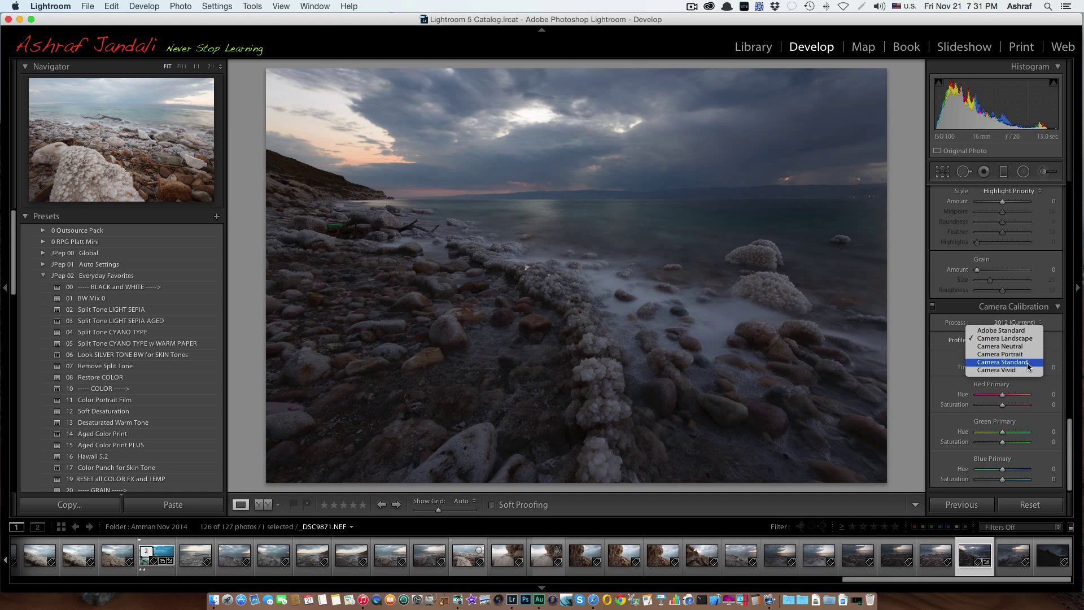
click(1028, 366)
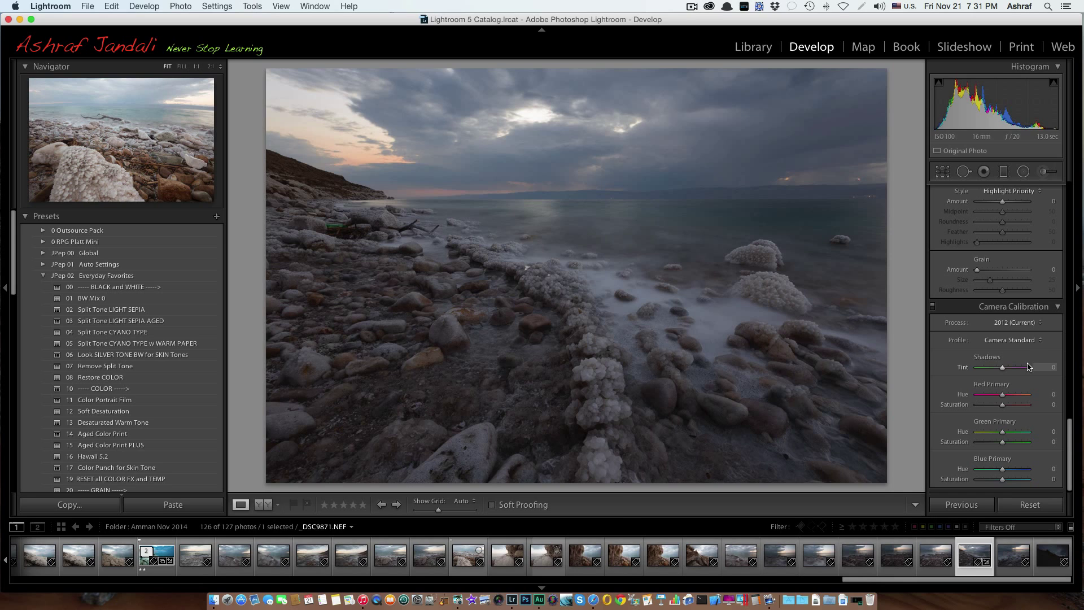
click(1031, 341)
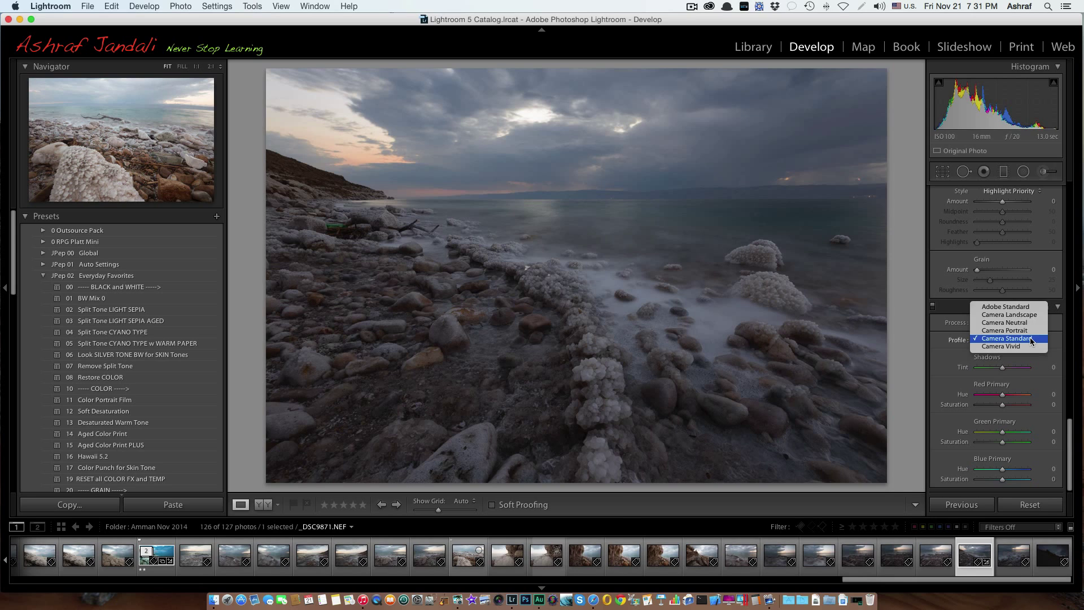
click(1012, 307)
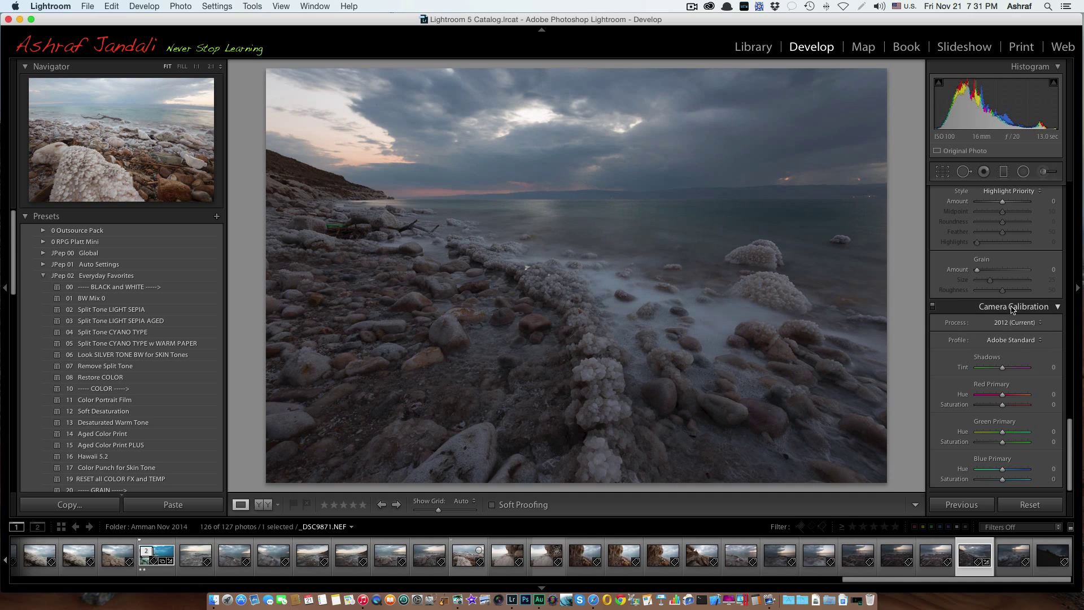
click(1019, 341)
click(1018, 371)
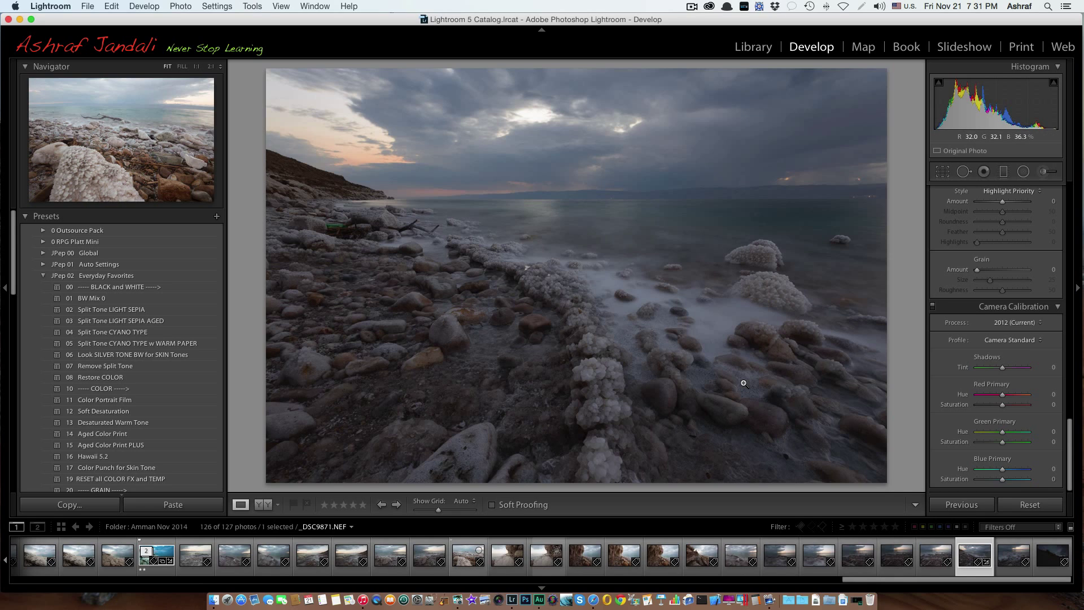
click(1019, 340)
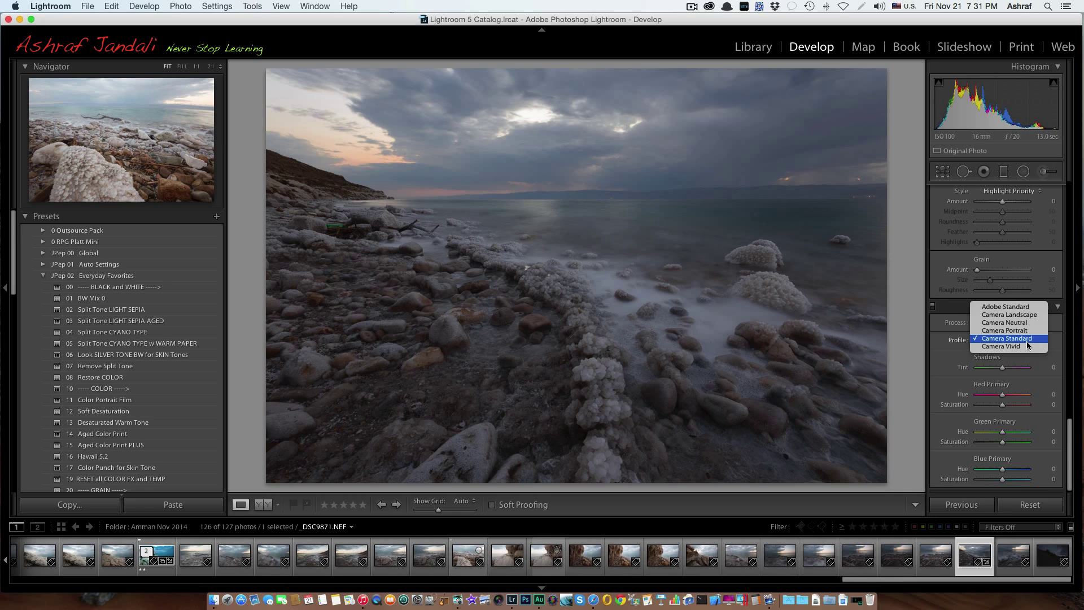
click(1030, 315)
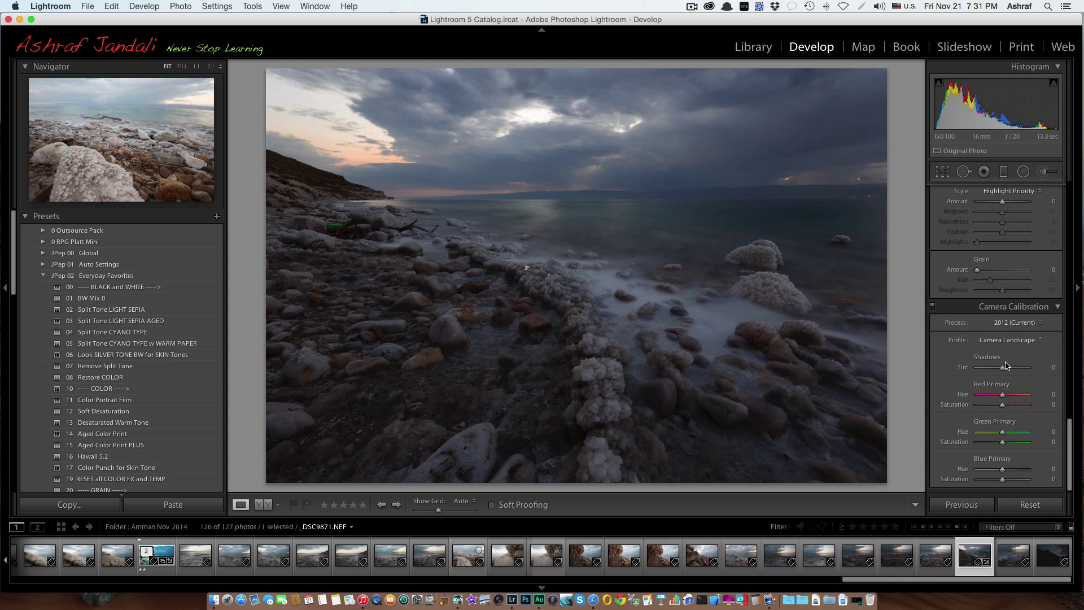
- Examine the shoreline rocks at 1:1 magnification for a neutral grey area suitable for white balance
scroll(982, 345, up, 15)
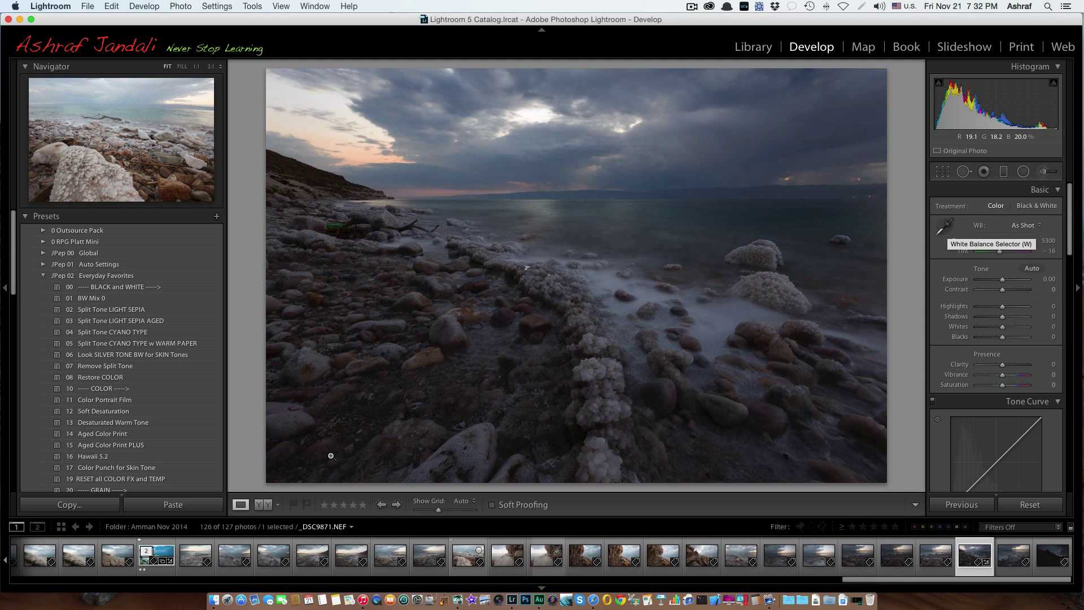
click(353, 266)
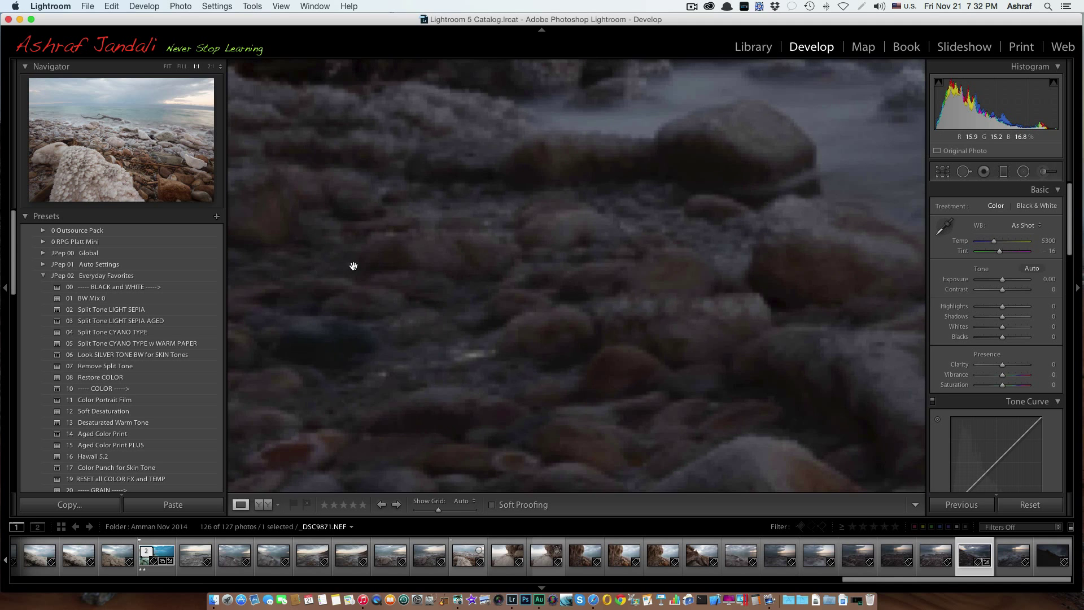
scroll(354, 266, up, 5)
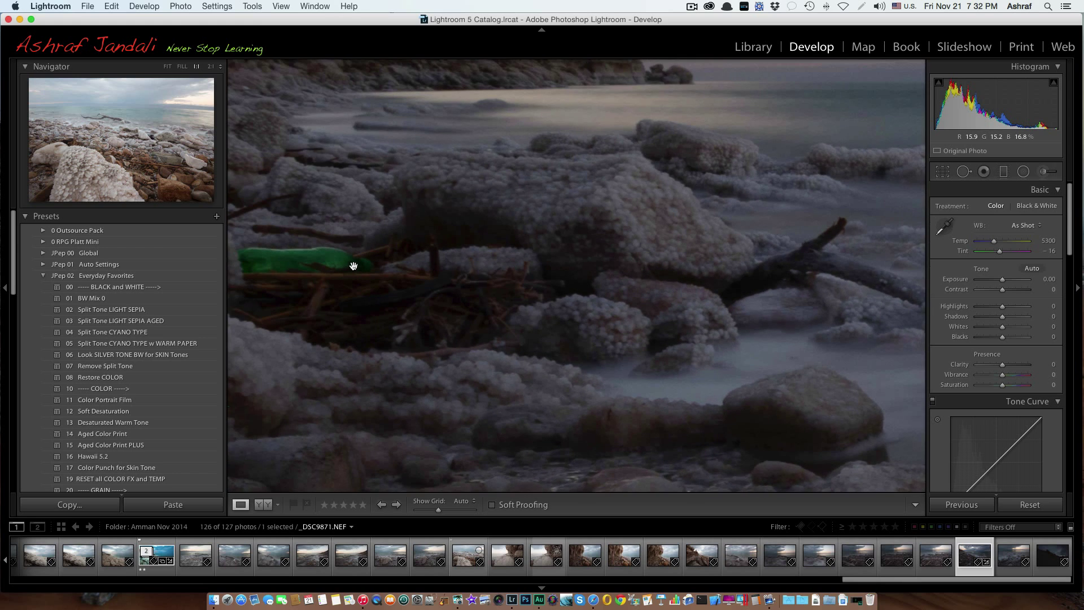
scroll(353, 266, left, 5)
scroll(353, 266, up, 10)
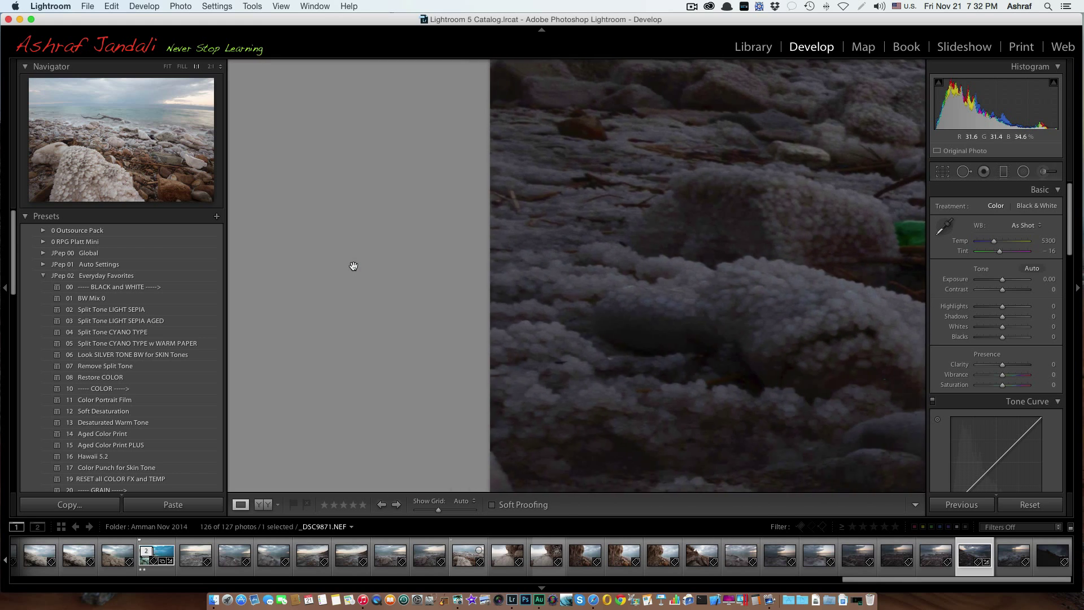
scroll(354, 266, down, 10)
scroll(353, 266, right, 8)
scroll(353, 266, down, 10)
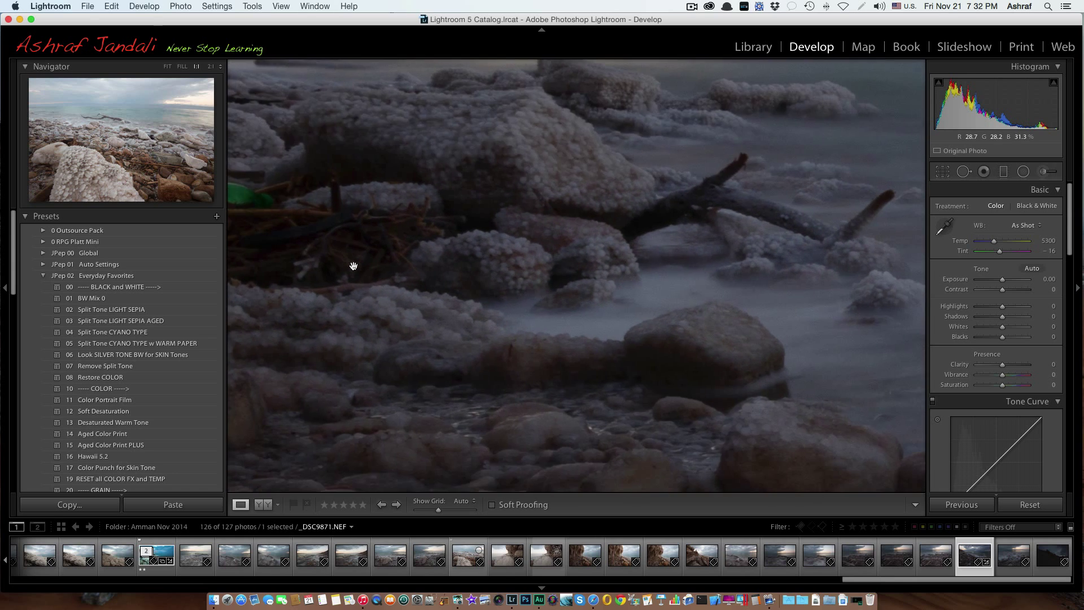
scroll(354, 266, down, 10)
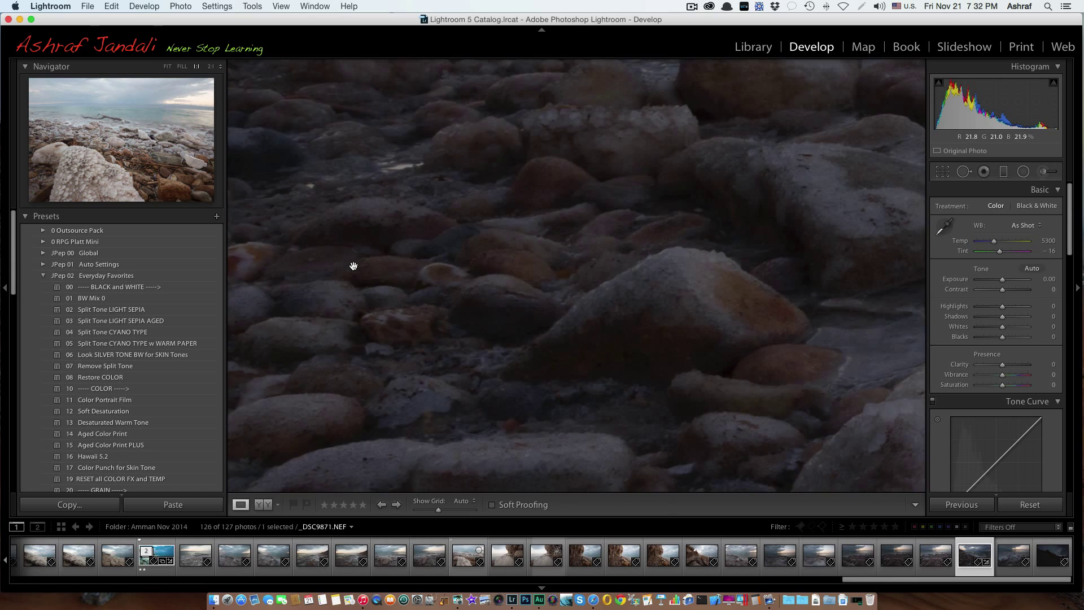
scroll(354, 266, down, 10)
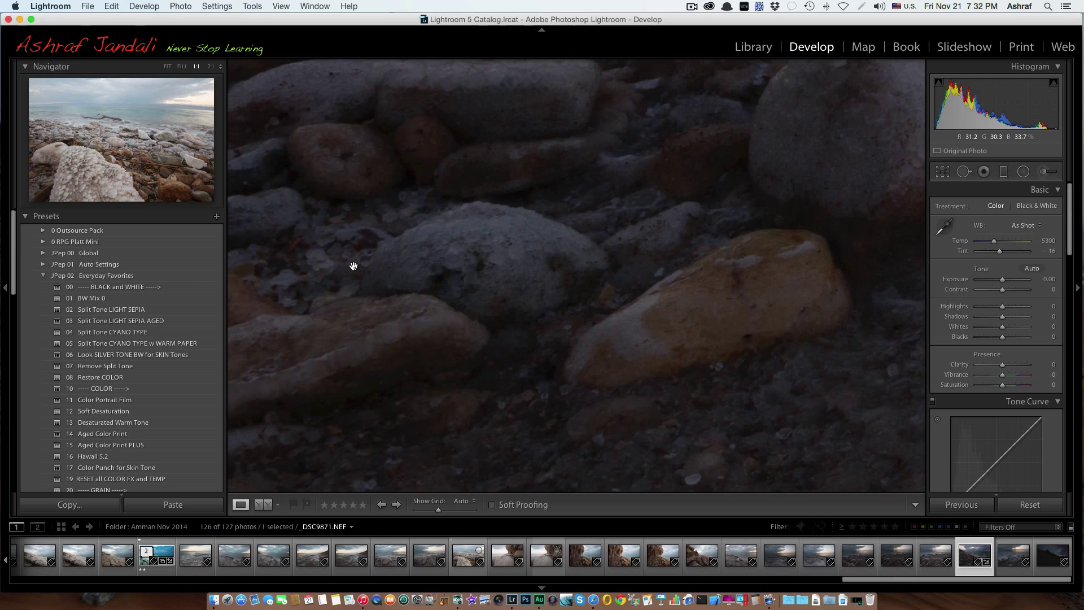
scroll(354, 266, down, 10)
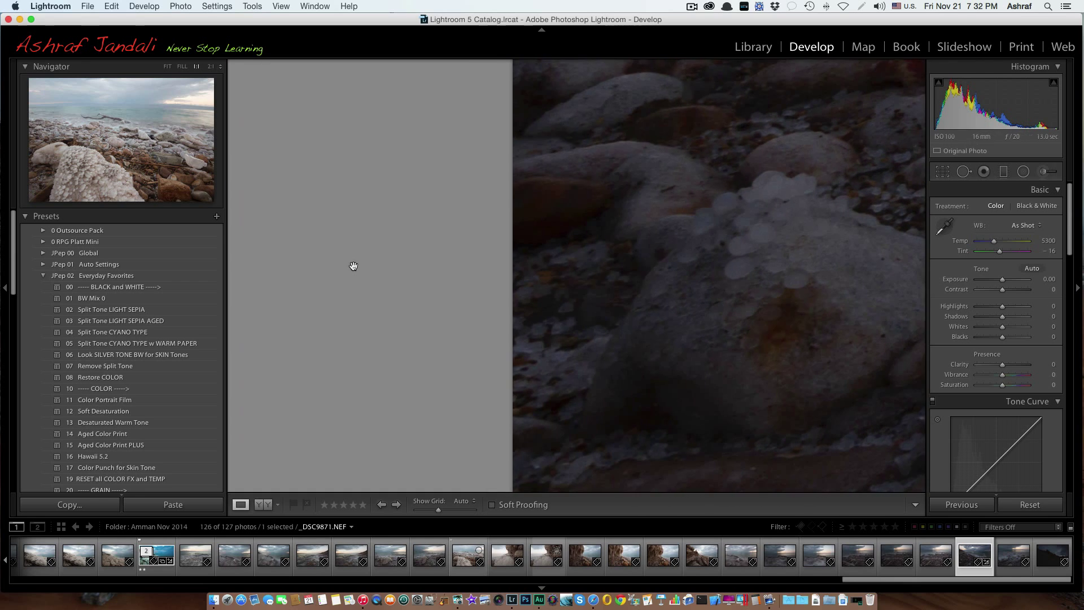
scroll(354, 266, down, 10)
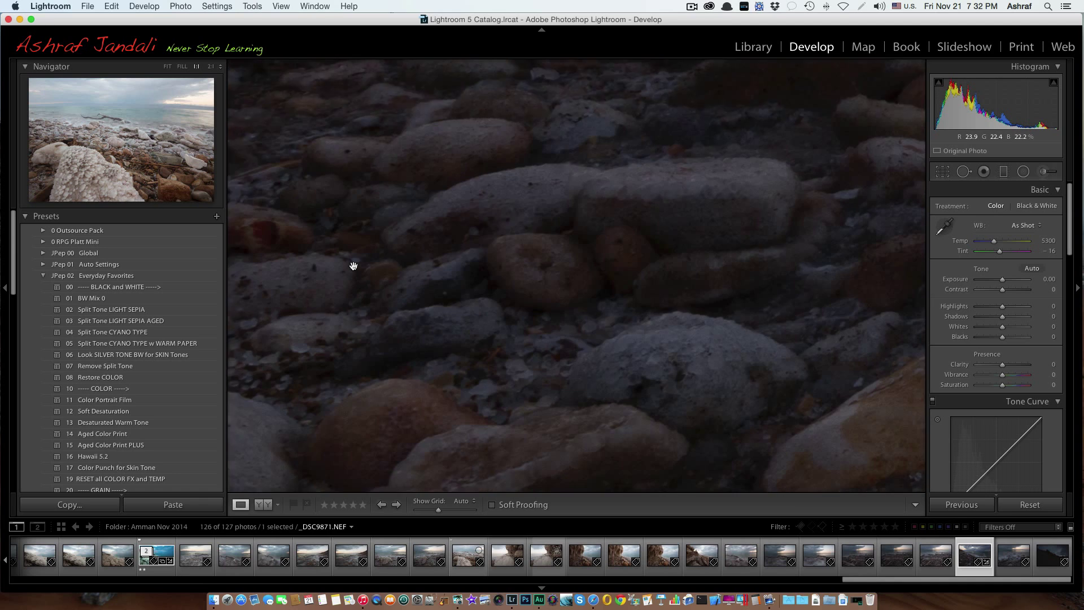
scroll(354, 266, up, 5)
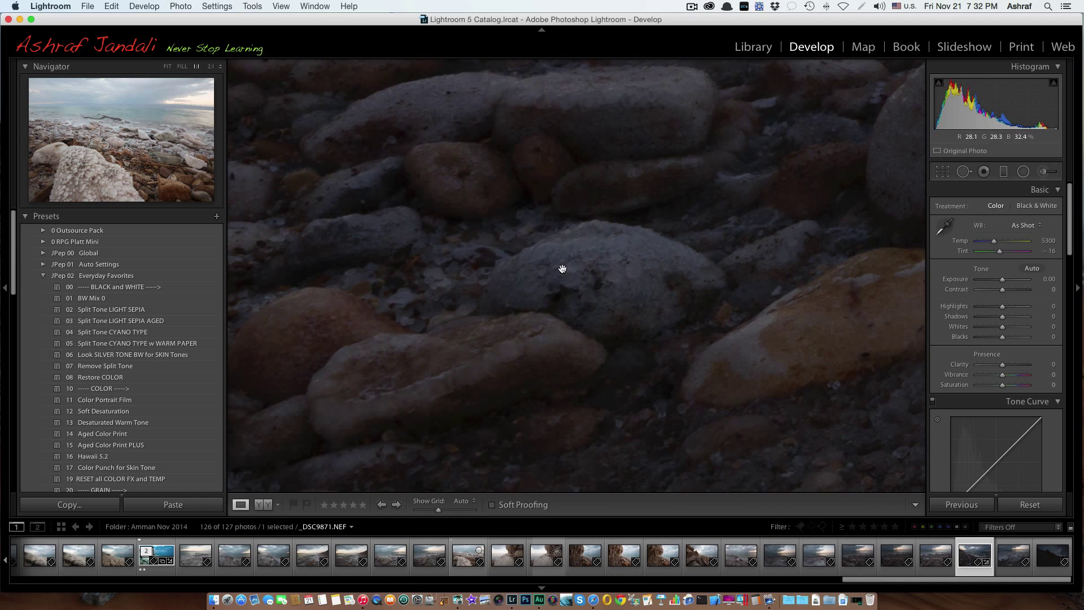
- Set a custom white balance by sampling the pale grey rock among the brown stones as the neutral target
click(943, 227)
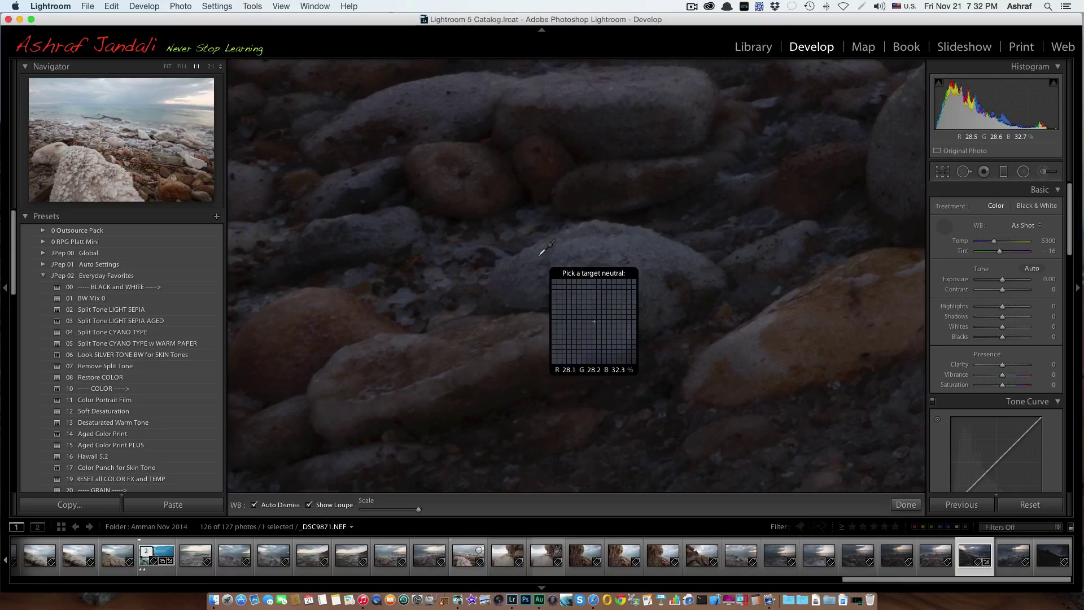
click(540, 255)
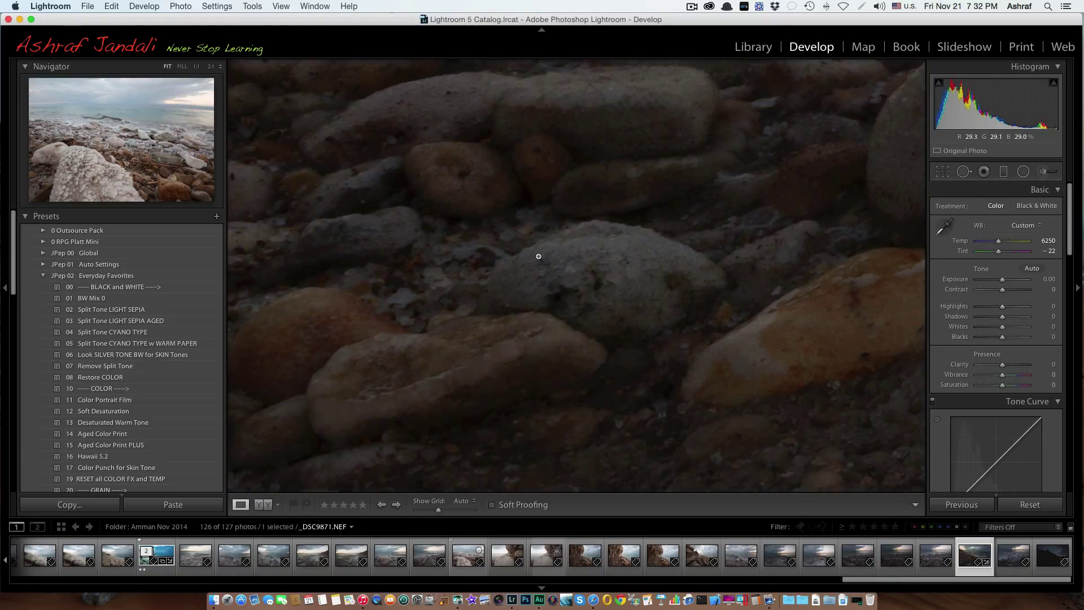
click(538, 255)
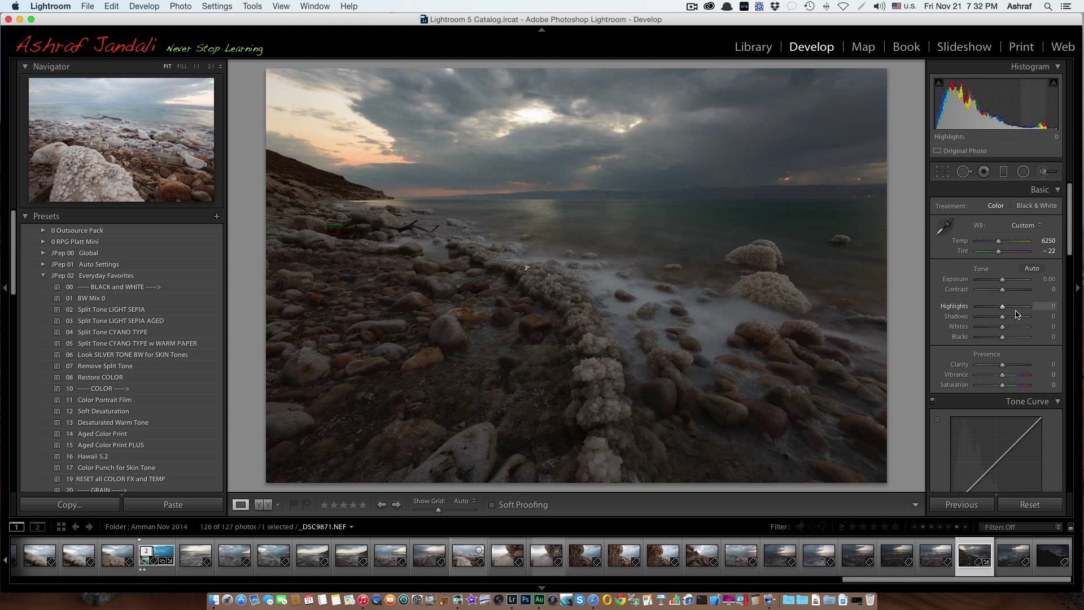
- Recover the sky and open up the dark shore by setting Highlights to −100 and Shadows to +100
drag(1003, 307, 985, 308)
drag(988, 306, 967, 307)
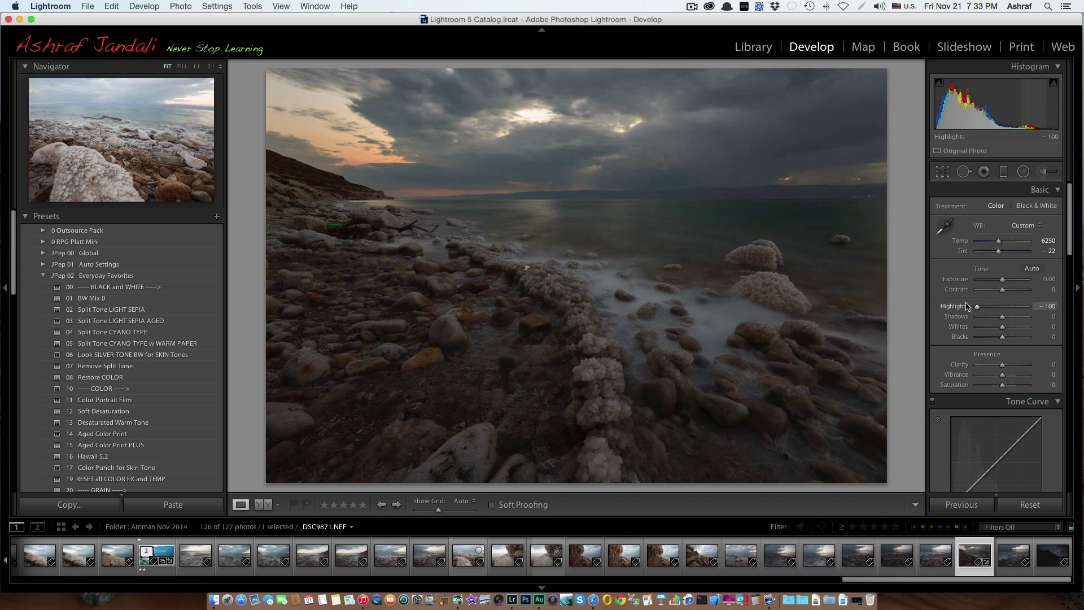
drag(972, 305, 983, 300)
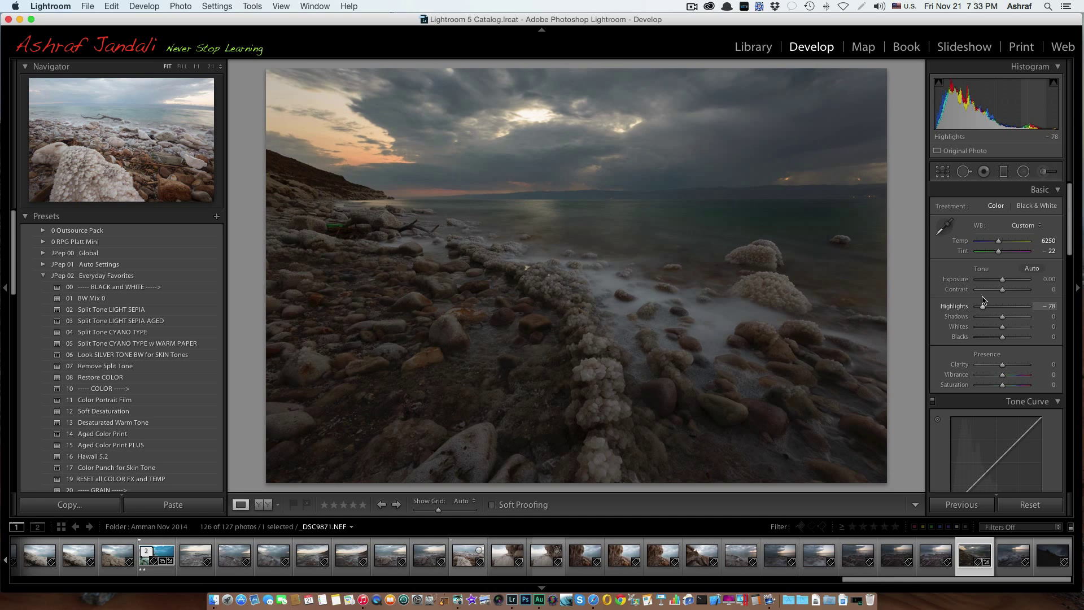
drag(983, 301, 971, 300)
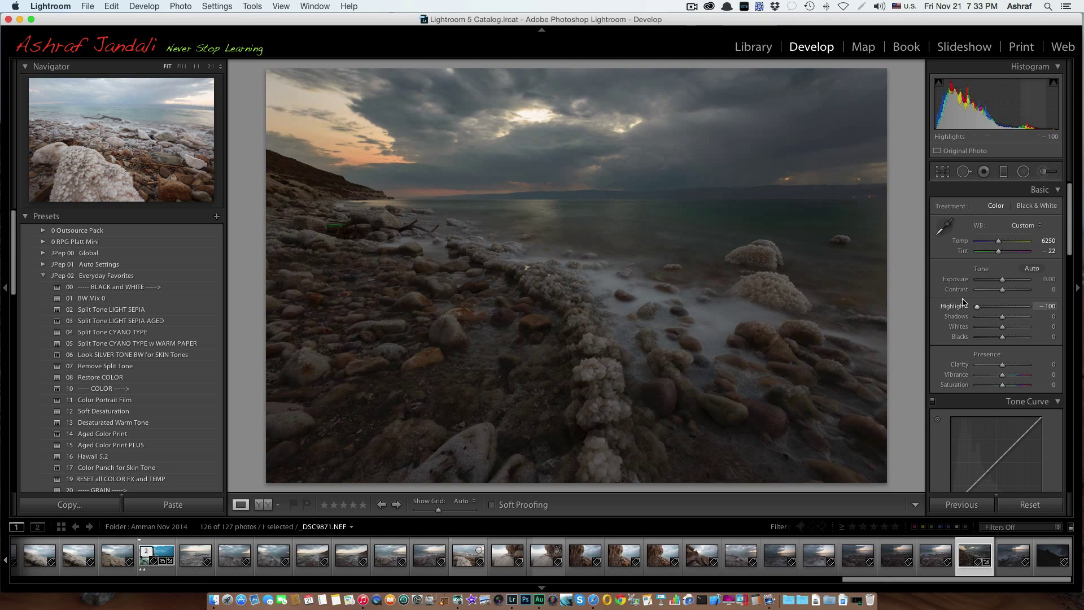
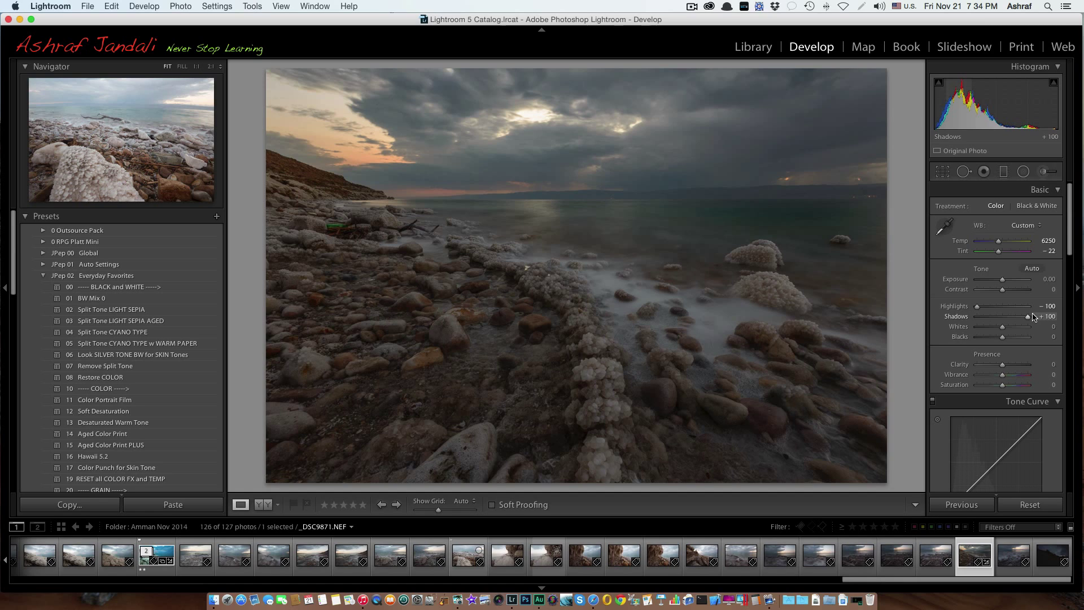
mouse_move(1033, 317)
mouse_down()
mouse_move(1011, 317)
mouse_move(1031, 321)
mouse_up()
mouse_move(1031, 321)
mouse_down()
mouse_move(1015, 320)
mouse_move(1036, 319)
mouse_up()
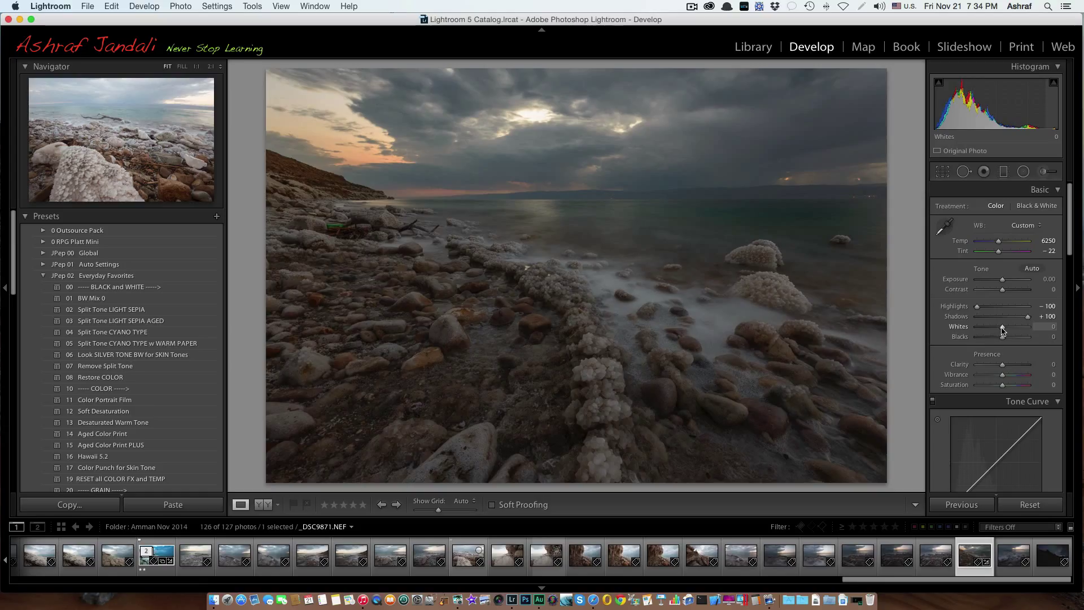
- Set the white and black points using the clipping preview, with Whites at +32 and Blacks at −47
key(alt)
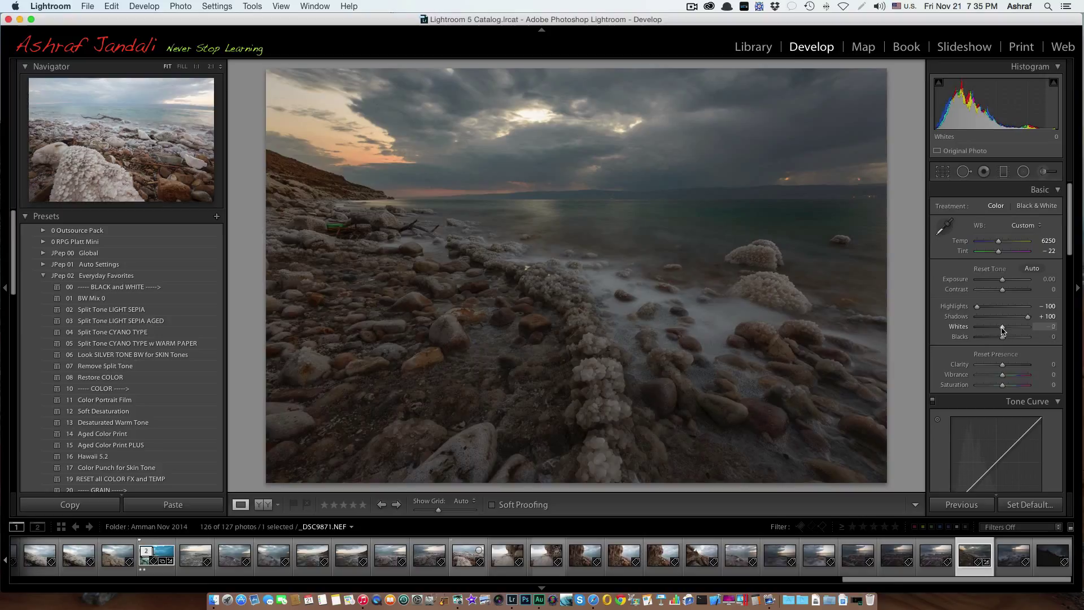
drag(1003, 331, 1011, 329)
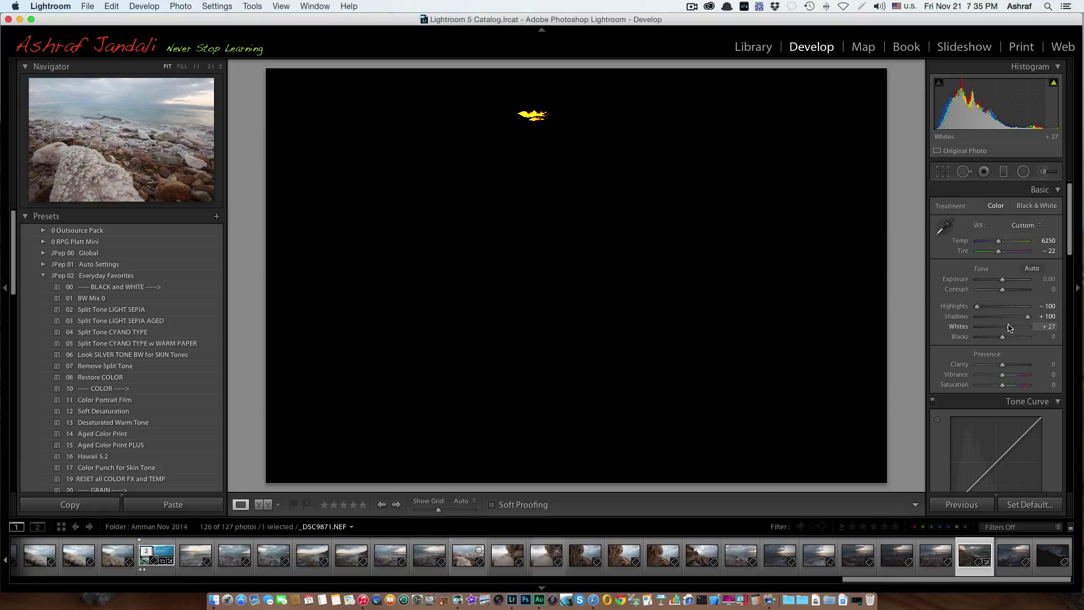
drag(1009, 328, 1011, 327)
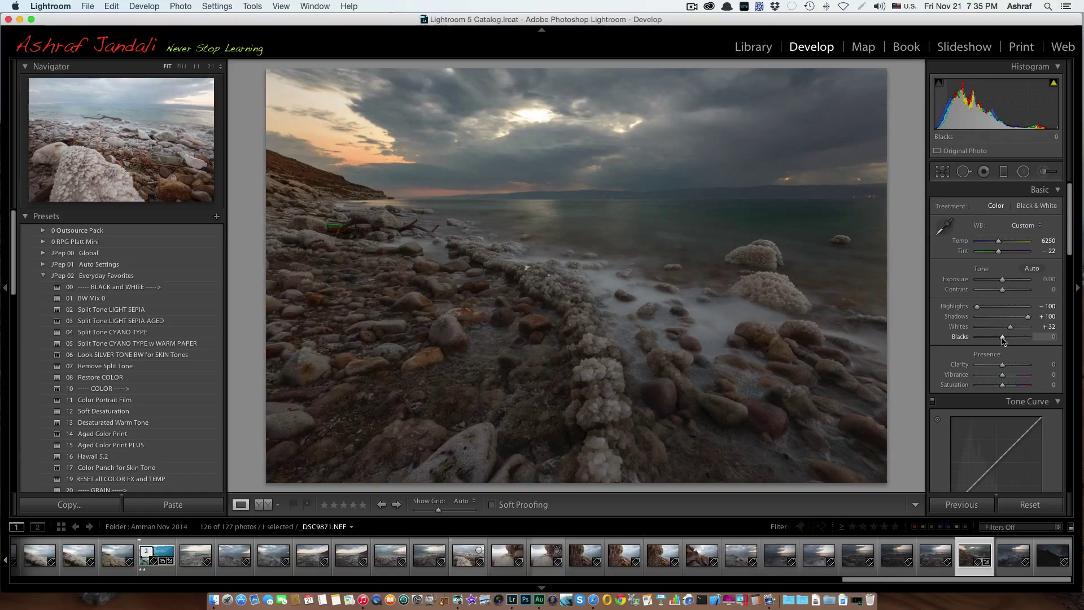
alt+drag(1002, 337, 990, 338)
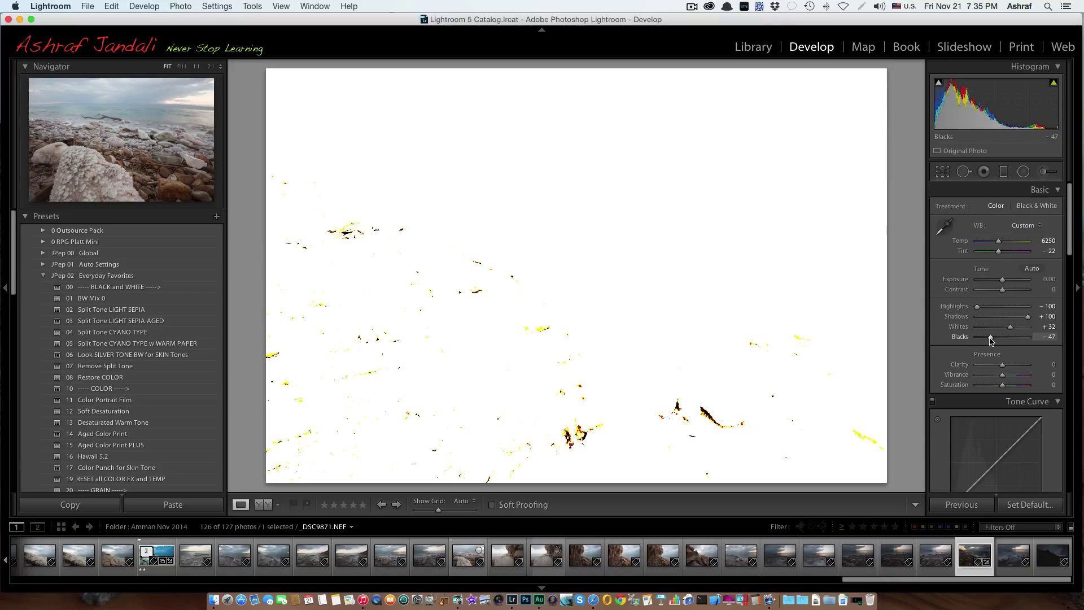
alt+drag(990, 338, 990, 338)
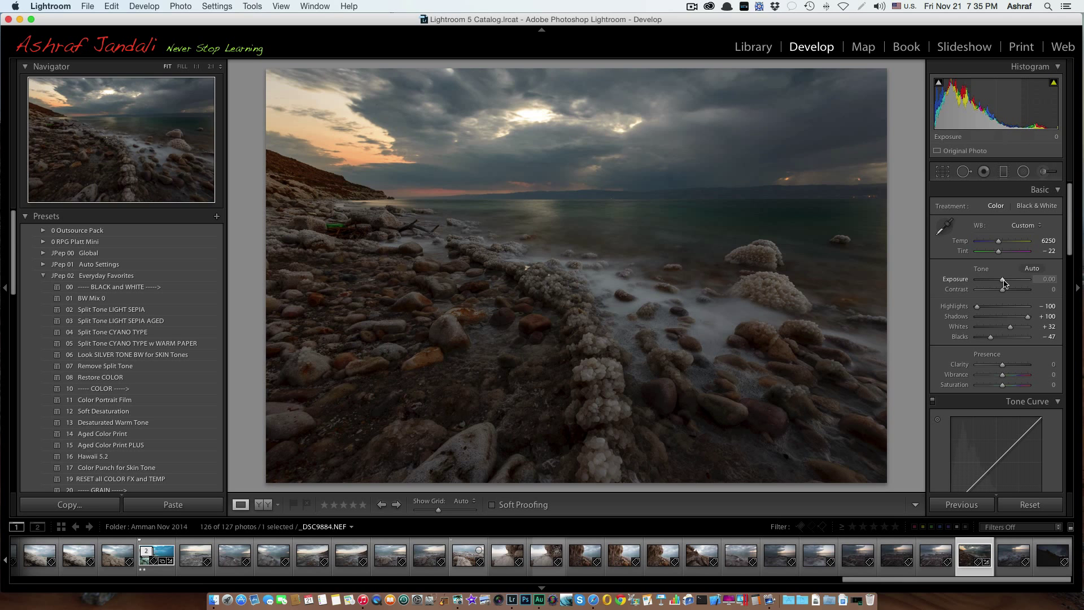
- Brighten the whole photo by setting Exposure to +0.55
drag(1003, 283, 1007, 282)
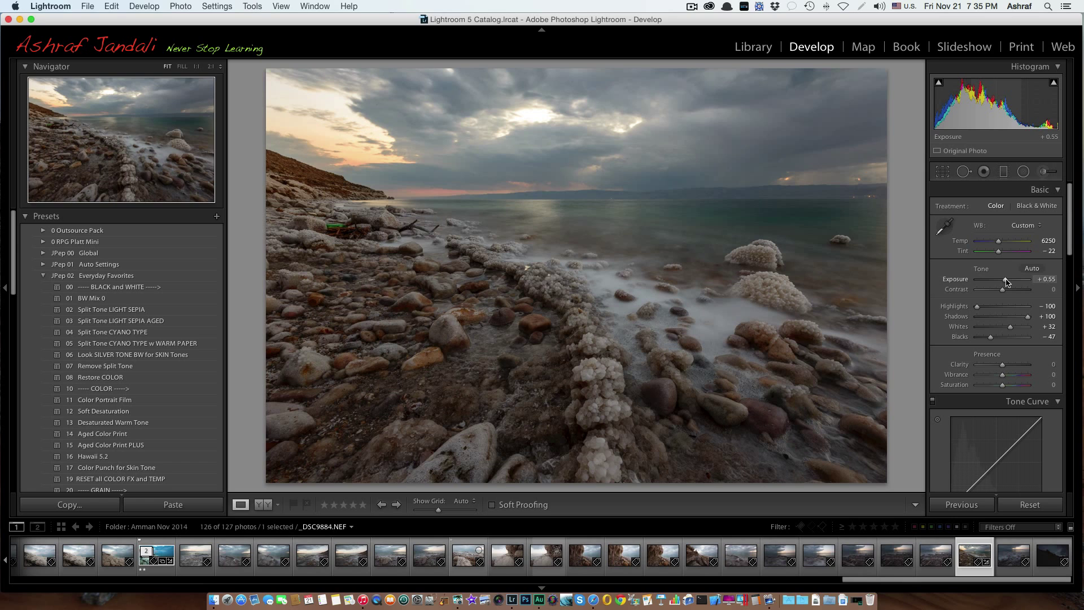
drag(1007, 282, 1007, 282)
click(1045, 279)
text(0.35)
key(Return)
drag(1044, 279, 1045, 279)
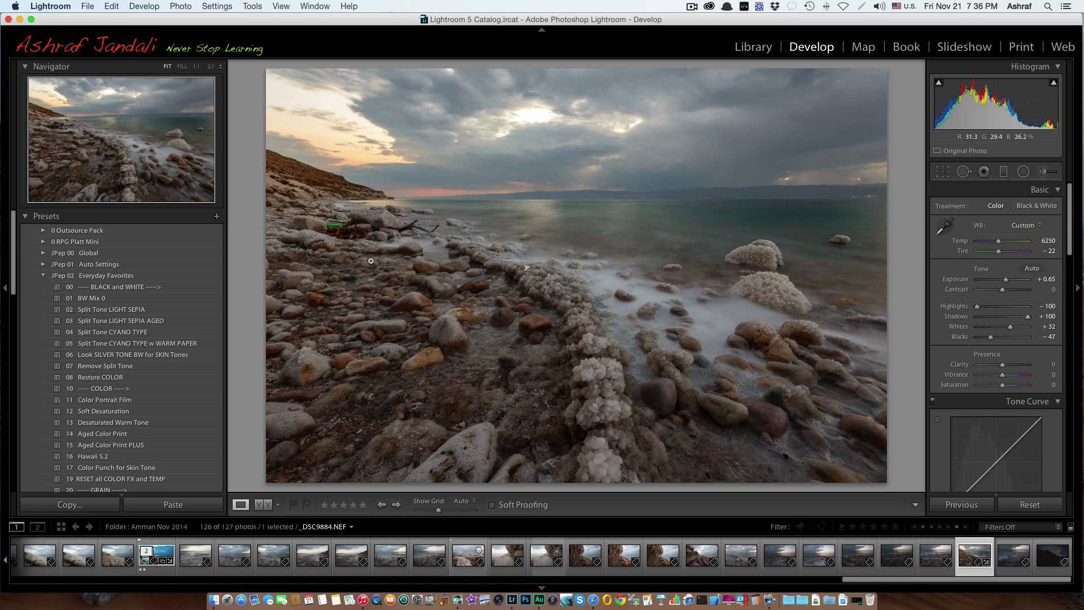
click(1053, 279)
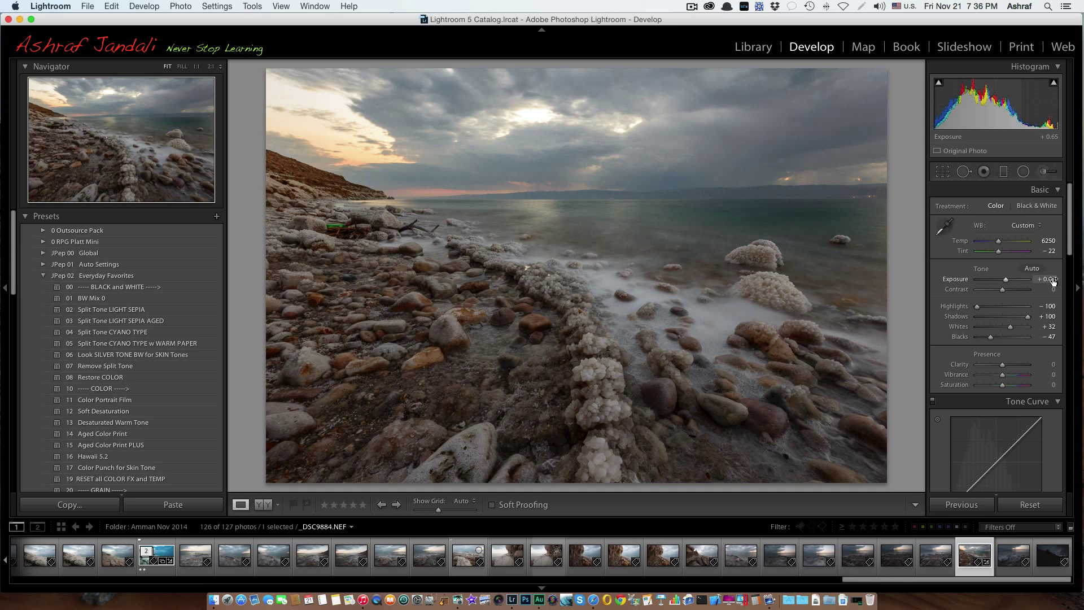
text(0.55)
key(Return)
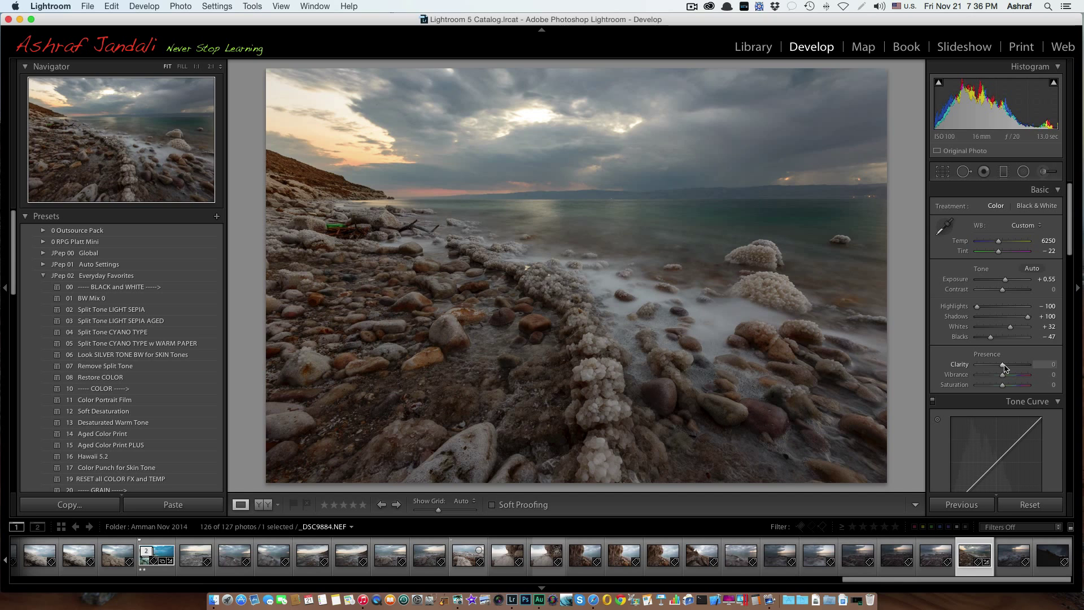
- Try a global Clarity of +69 on the photo and return it to 0
drag(1003, 366, 1022, 362)
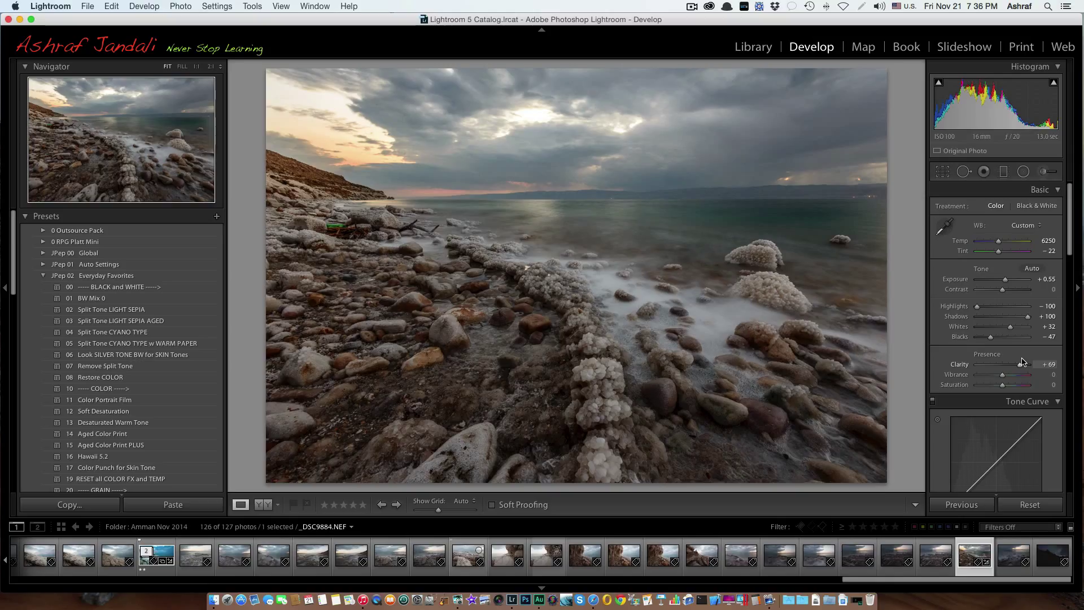
drag(1023, 362, 1005, 365)
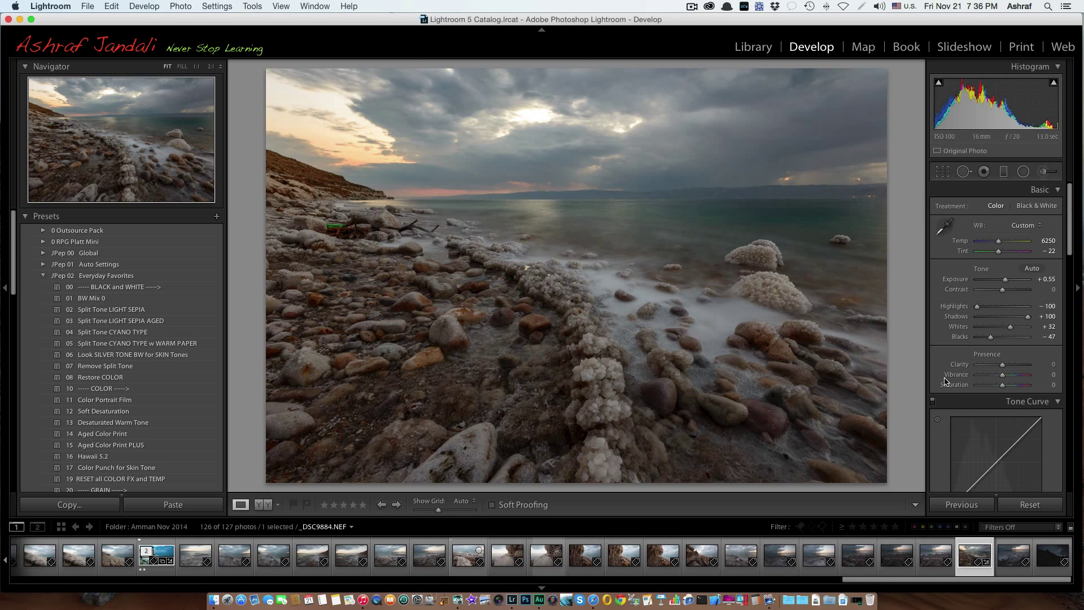
- Set up an adjustment brush with Exposure 0.40, Clarity 59 and Sharpness 74
click(1045, 171)
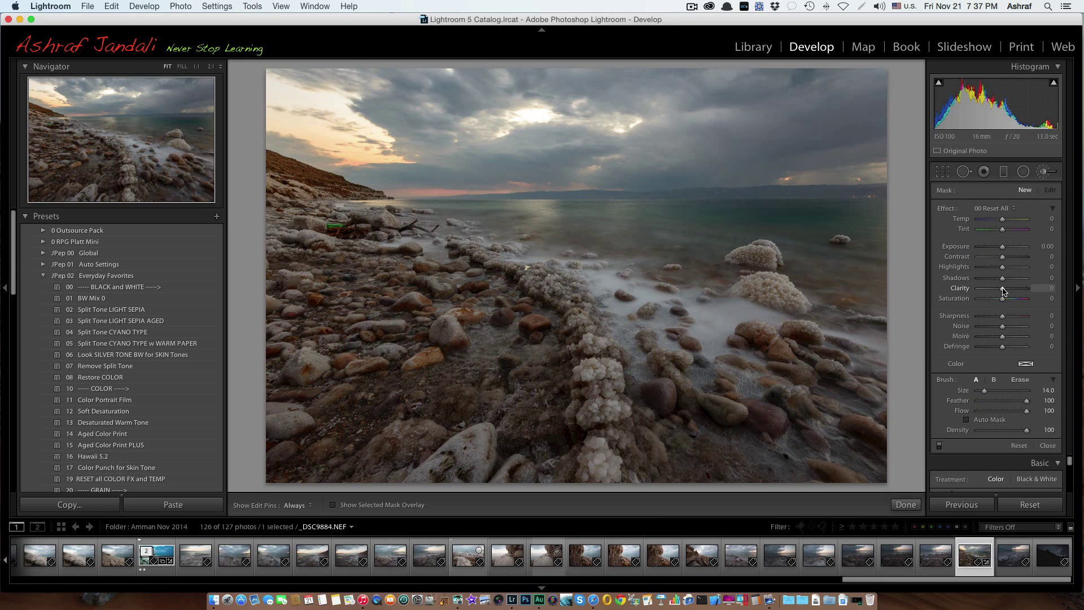
drag(1003, 291, 1018, 290)
click(1041, 246)
text(0.5)
key(Return)
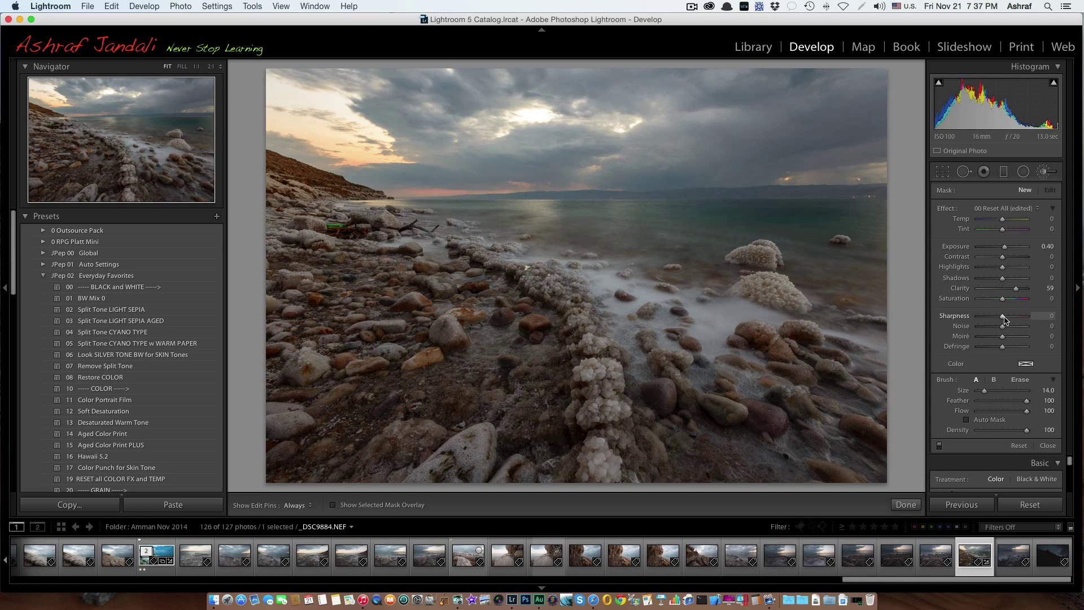
drag(1004, 317, 1017, 316)
drag(1045, 316, 1052, 316)
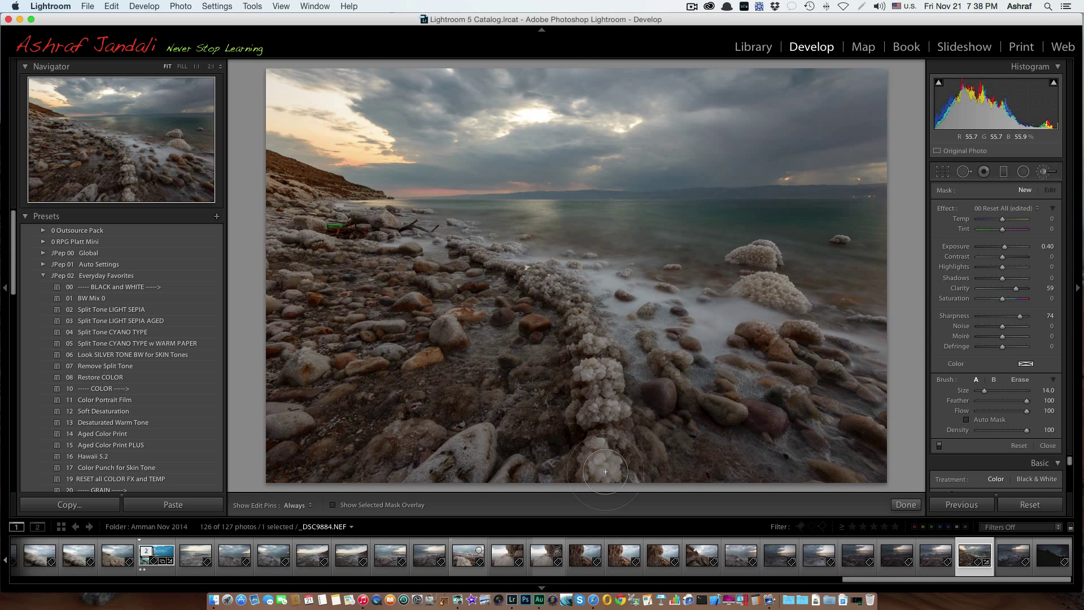
- Paint the brush adjustment over the line of salt-covered rocks and the salt-crusted rocks in the water, with the edit pin hidden while painting
key(h)
mouse_move(606, 471)
mouse_down()
mouse_move(589, 420)
mouse_move(600, 416)
mouse_move(598, 357)
mouse_move(577, 311)
mouse_move(552, 283)
mouse_move(470, 248)
mouse_move(587, 297)
mouse_move(638, 295)
mouse_move(623, 323)
mouse_move(640, 329)
mouse_move(771, 310)
mouse_move(775, 295)
mouse_move(752, 293)
mouse_move(785, 303)
mouse_move(769, 296)
mouse_move(762, 261)
mouse_move(734, 251)
mouse_up()
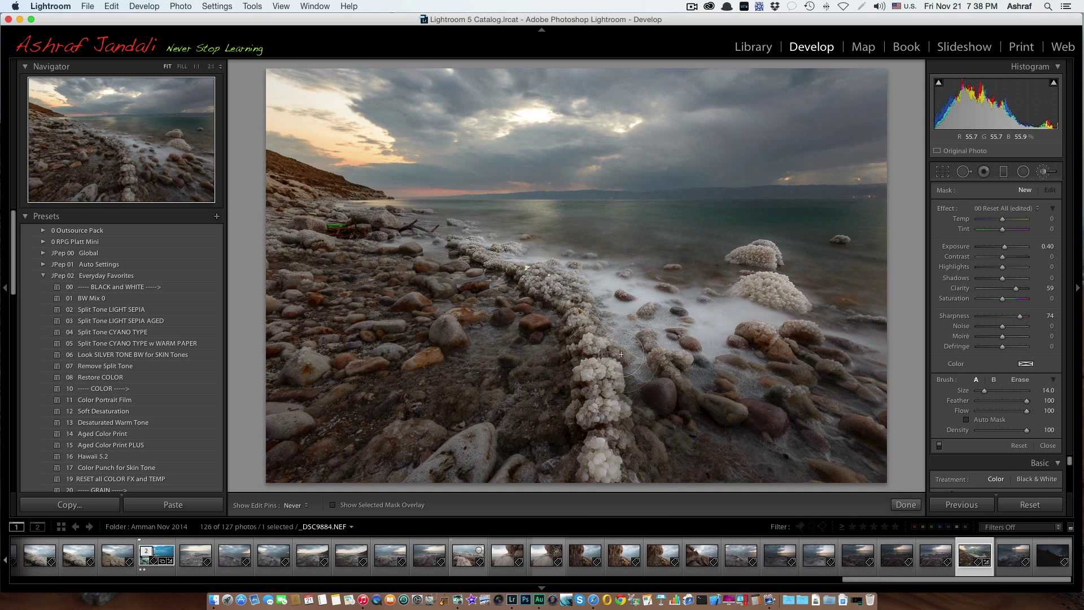
mouse_move(621, 354)
mouse_down()
mouse_move(632, 406)
mouse_move(627, 480)
mouse_move(631, 434)
mouse_up()
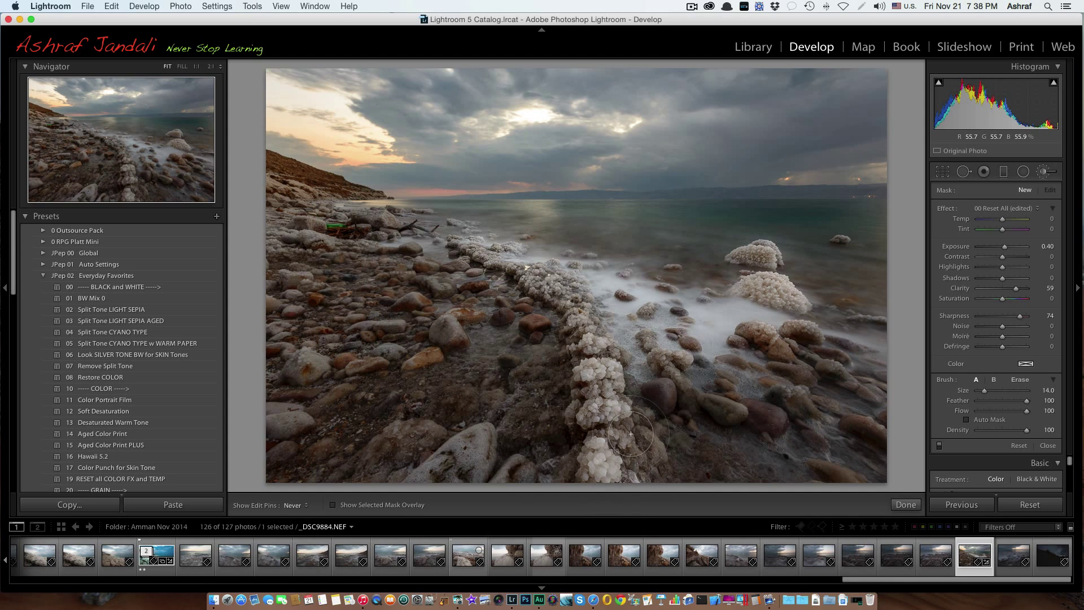
key(h)
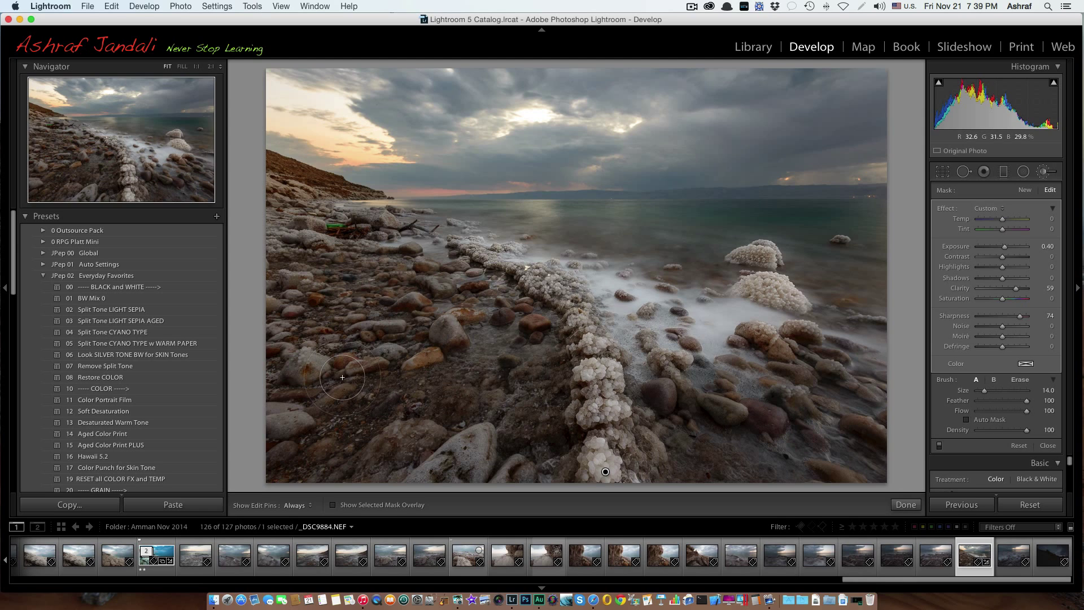
- Try painting the same adjustment over the brown shore stones with the brush enlarged to size 26, and undo the painting
key(bracketright)
key(bracketright)
key(h)
mouse_move(350, 255)
mouse_down()
mouse_move(480, 328)
mouse_move(531, 374)
mouse_move(485, 449)
mouse_move(367, 447)
mouse_move(291, 464)
mouse_move(468, 367)
mouse_move(401, 288)
mouse_move(503, 334)
mouse_move(545, 429)
mouse_move(356, 441)
mouse_move(345, 321)
mouse_move(356, 291)
mouse_move(305, 361)
mouse_move(300, 390)
mouse_move(474, 415)
mouse_move(508, 370)
mouse_up()
key(h)
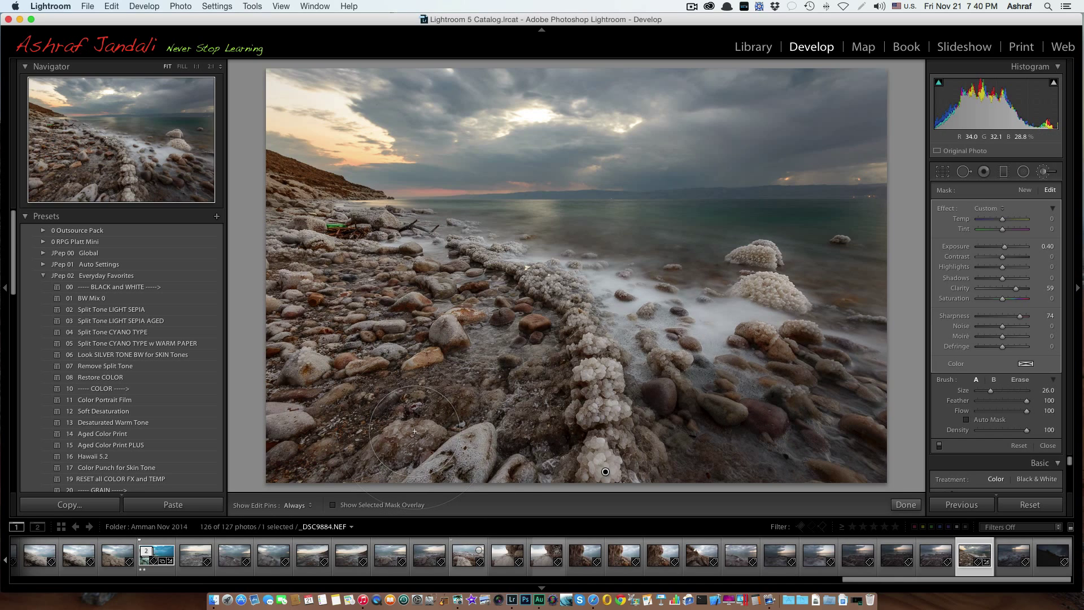
key(super+z)
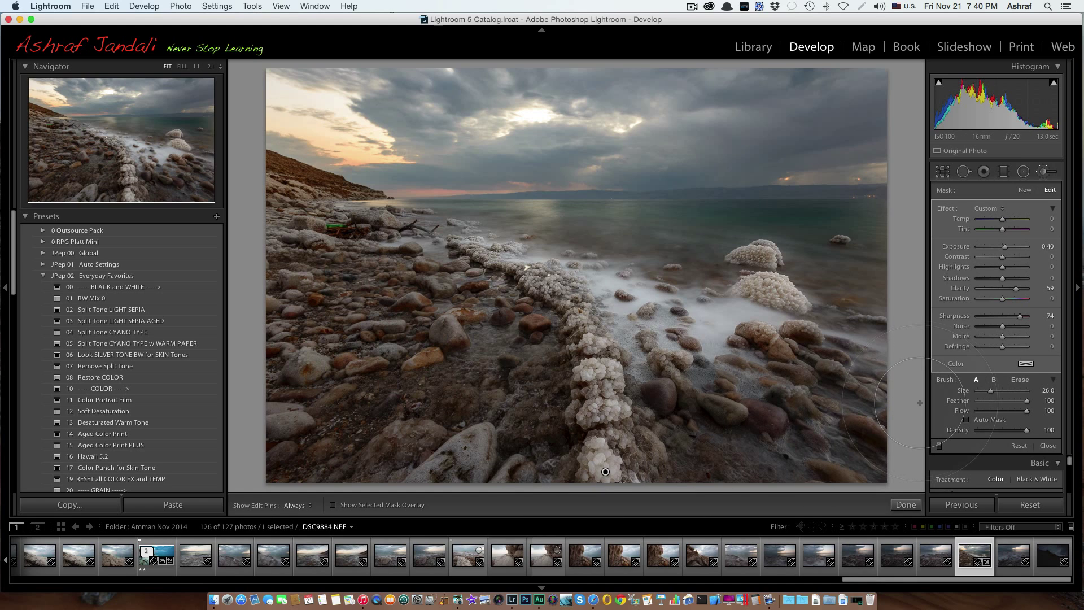
- Finish the brush adjustment and set the Luminance noise reduction to 25
click(910, 505)
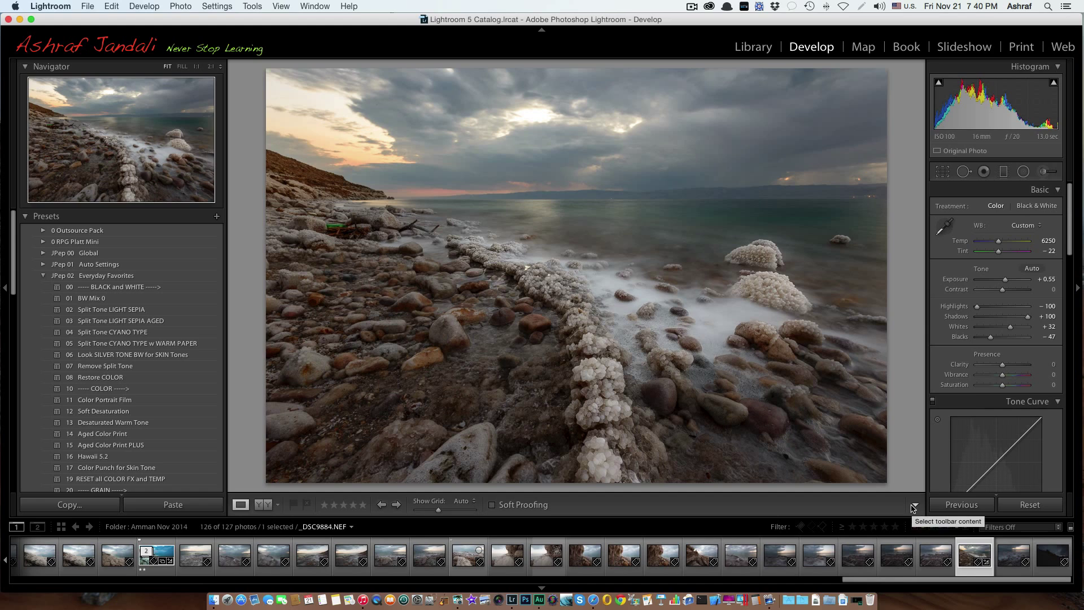
scroll(998, 317, down, 10)
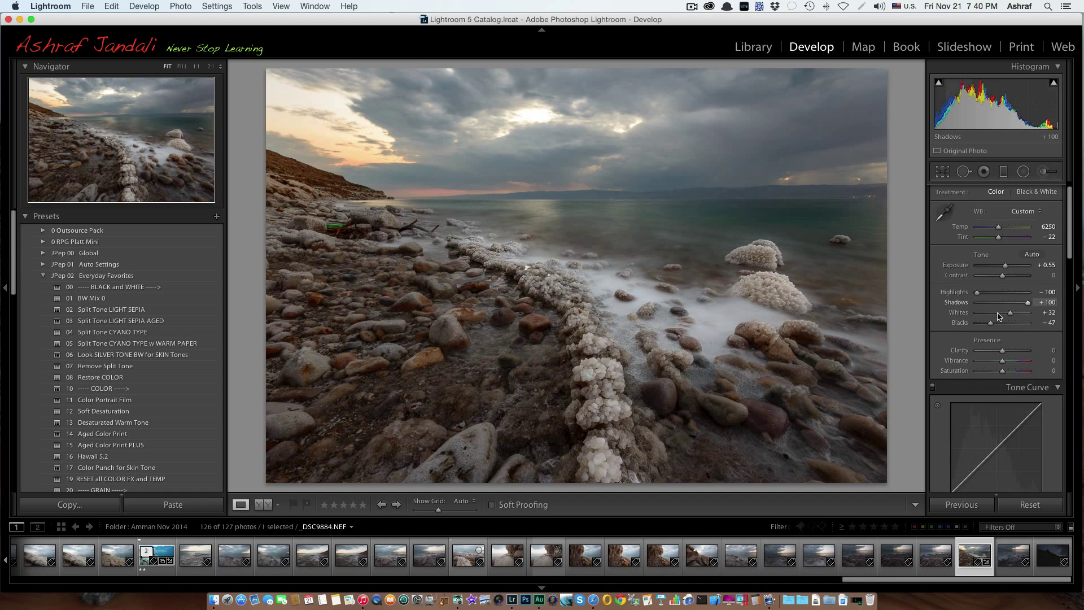
scroll(1008, 314, down, 3)
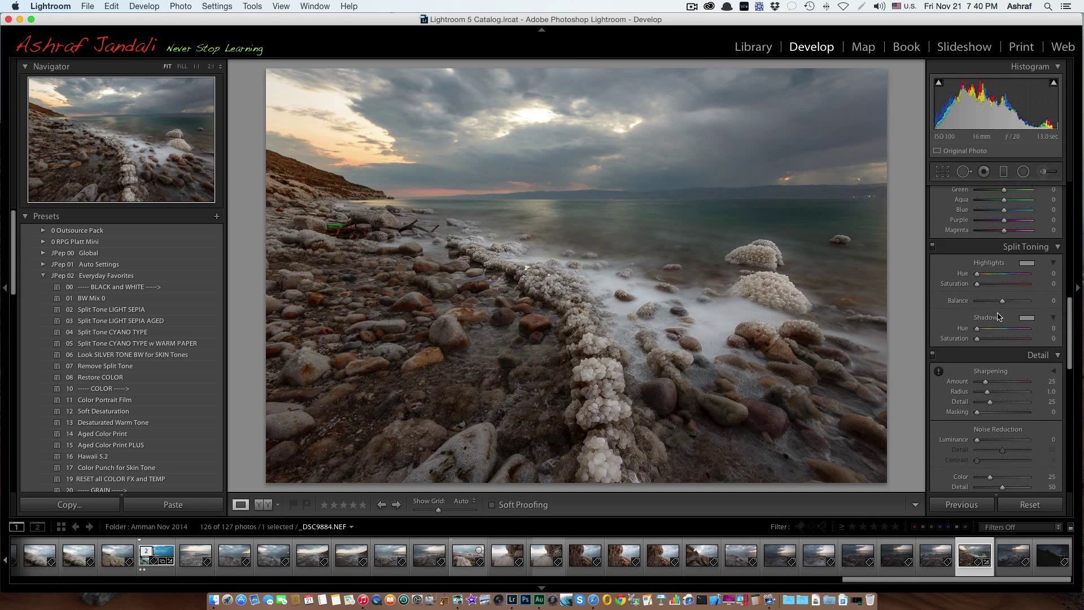
click(1052, 416)
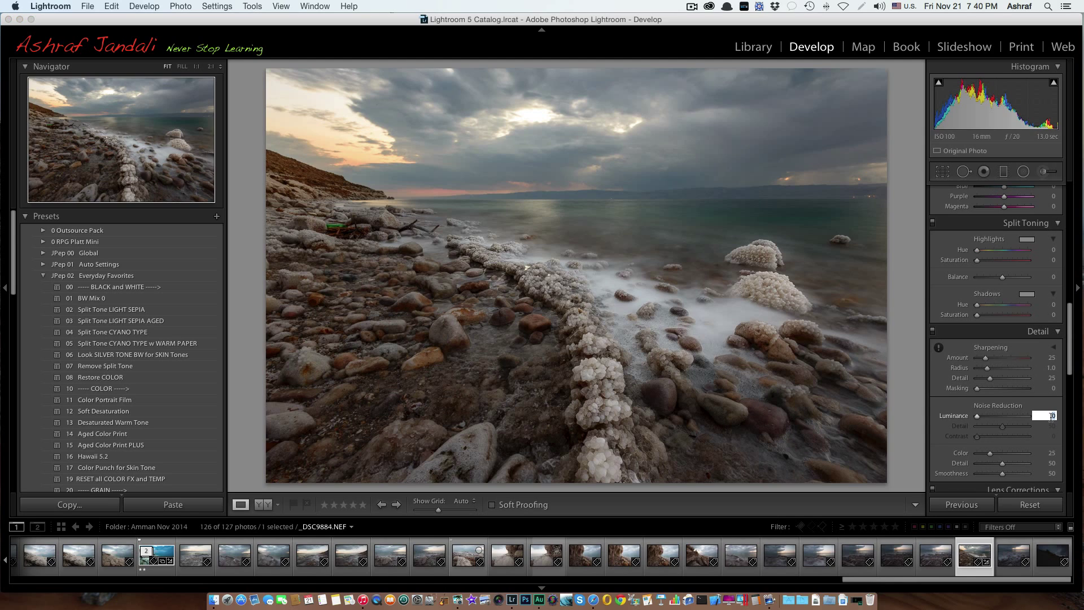
text(25)
key(Return)
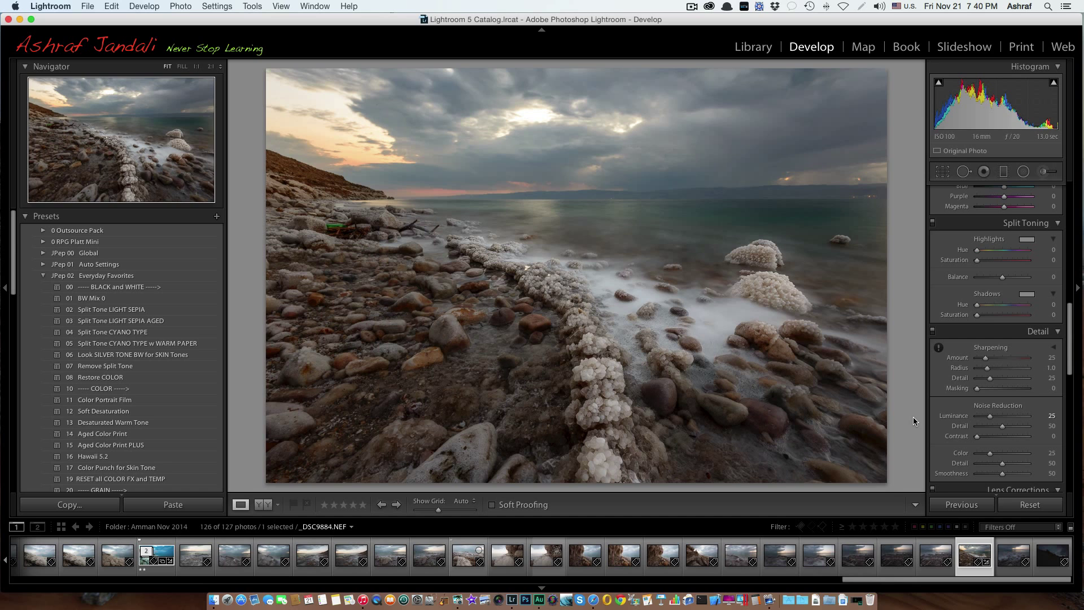
- Check the salt crystals, sea and horizon at 1:1 magnification for noise, and view the whole photo in its unedited Before state
click(602, 407)
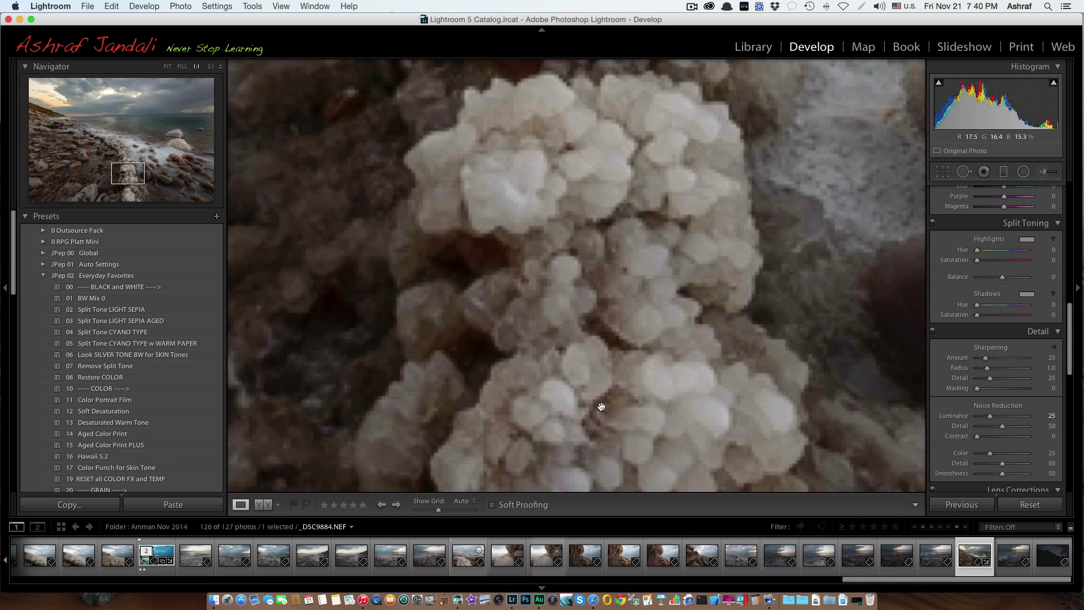
scroll(602, 407, up, 20)
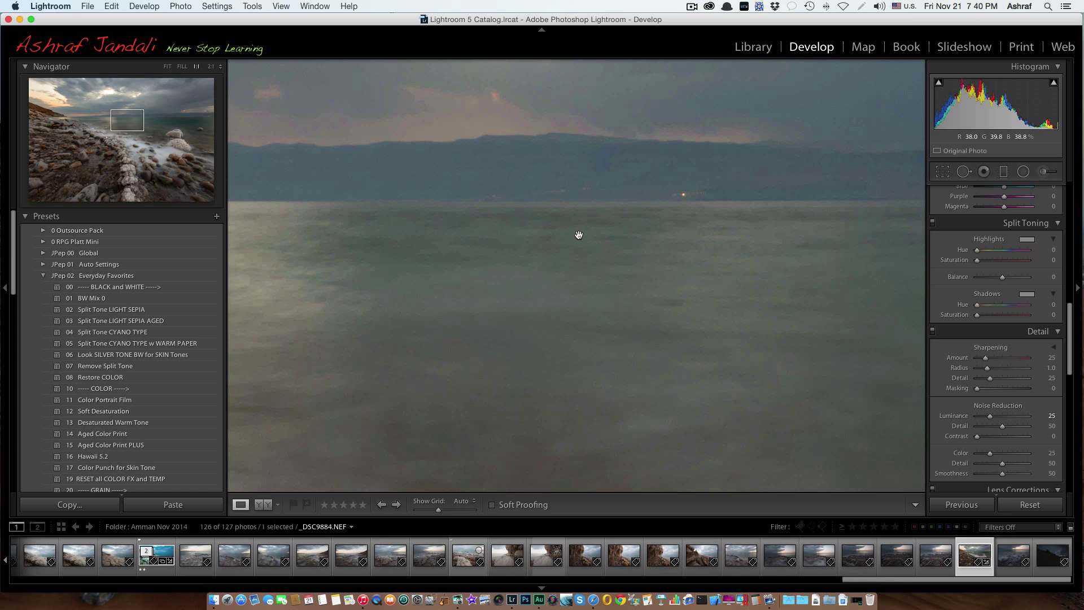
scroll(579, 235, down, 5)
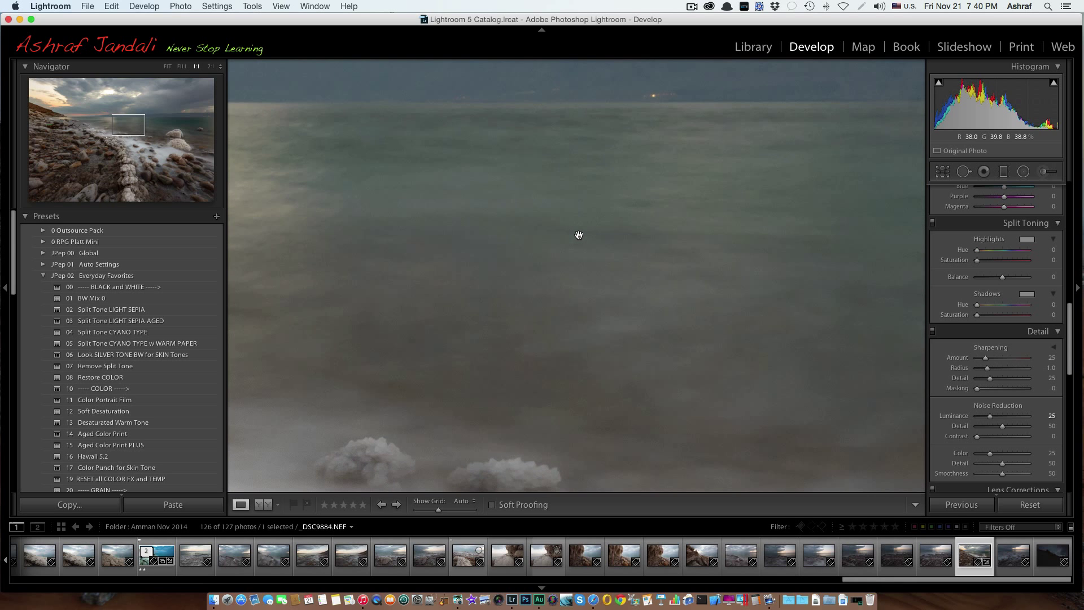
scroll(578, 235, up, 3)
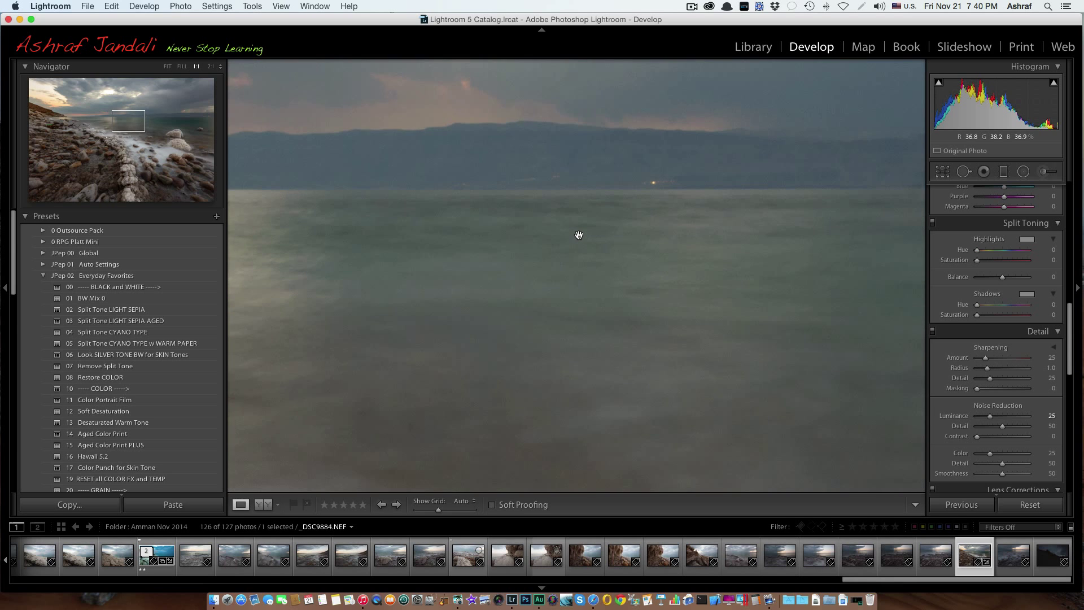
click(581, 236)
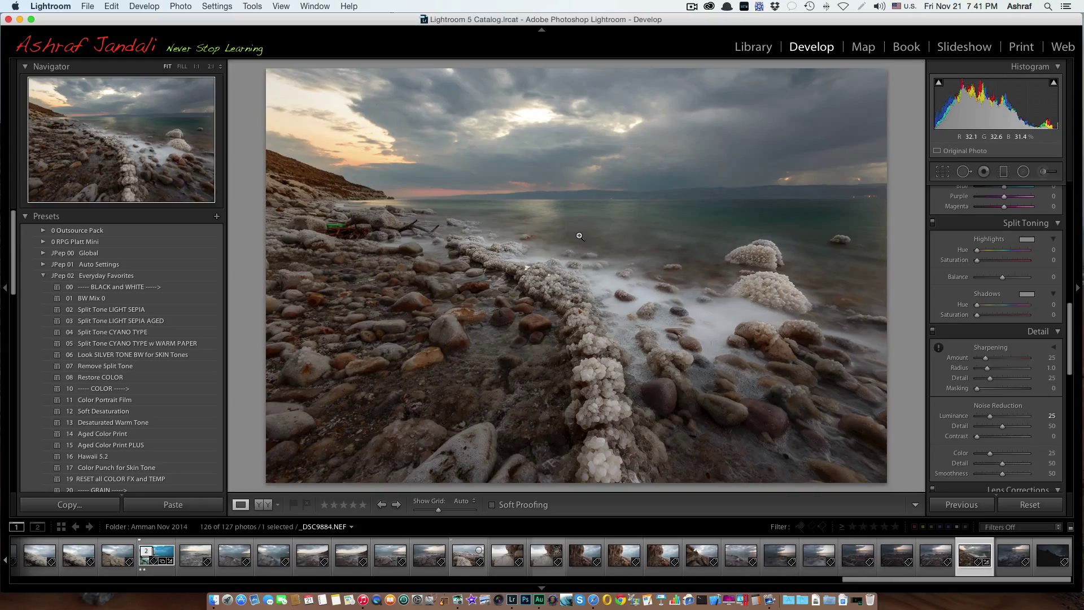
key(backslash)
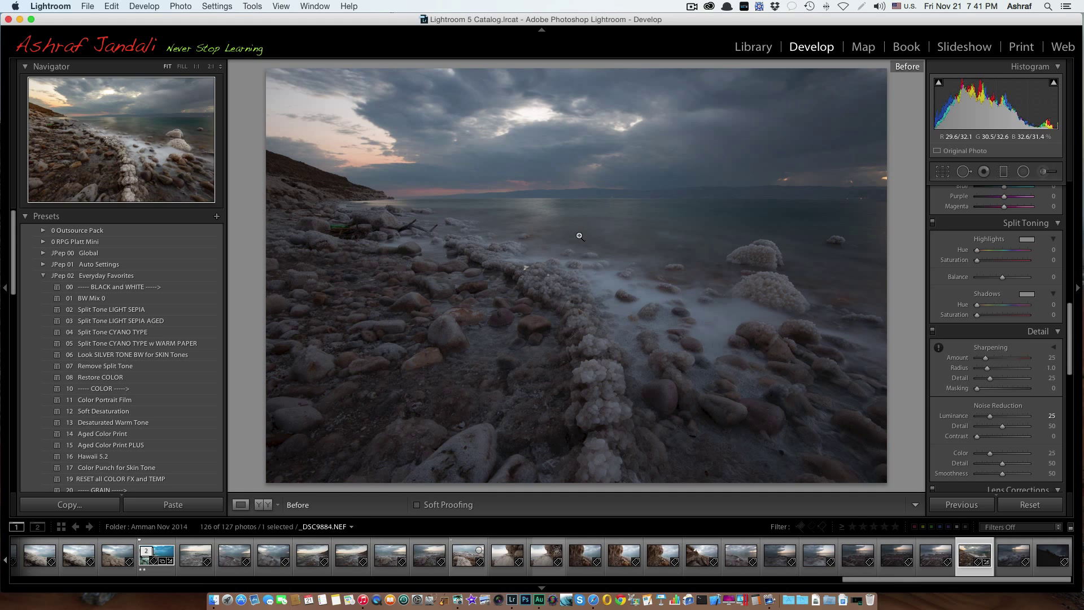
- Return to the edited view and add a graduated filter with reset settings from the mid sky to just below the horizon, setting Temp to -32
key(backslash)
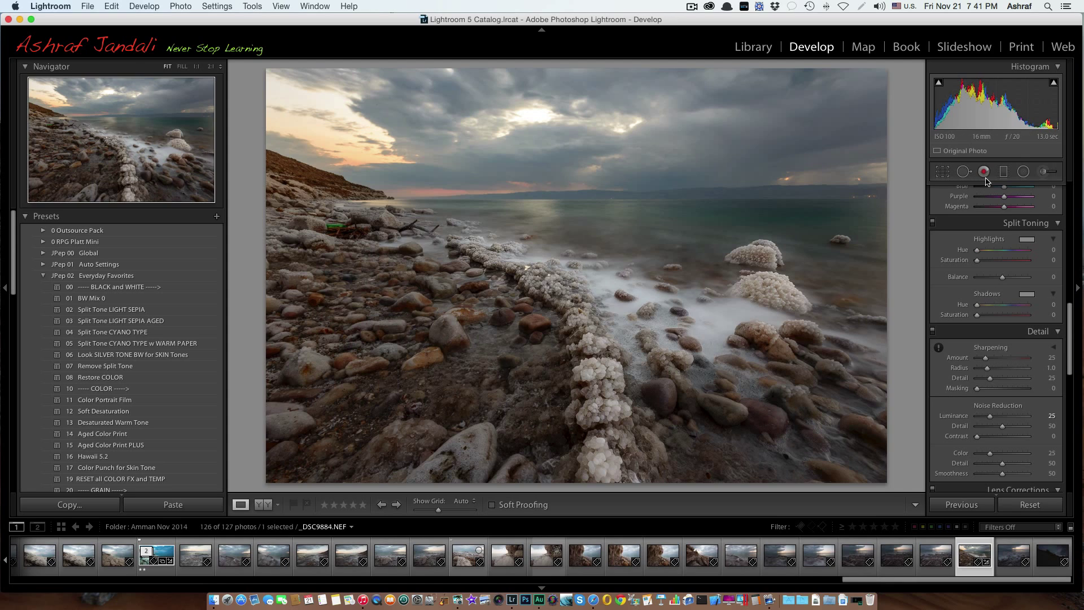
click(1003, 173)
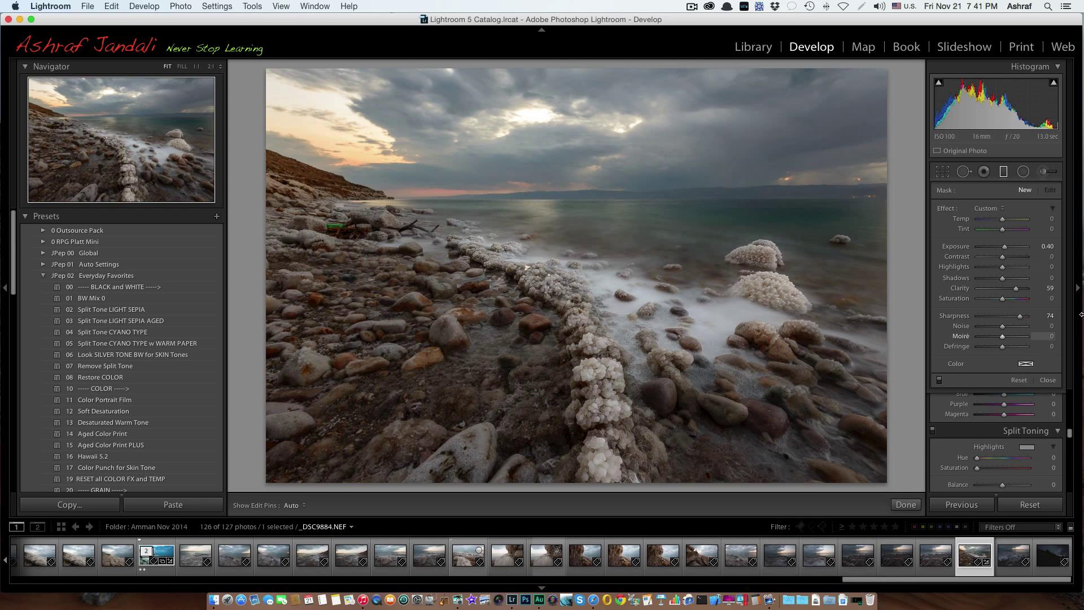
key(alt)
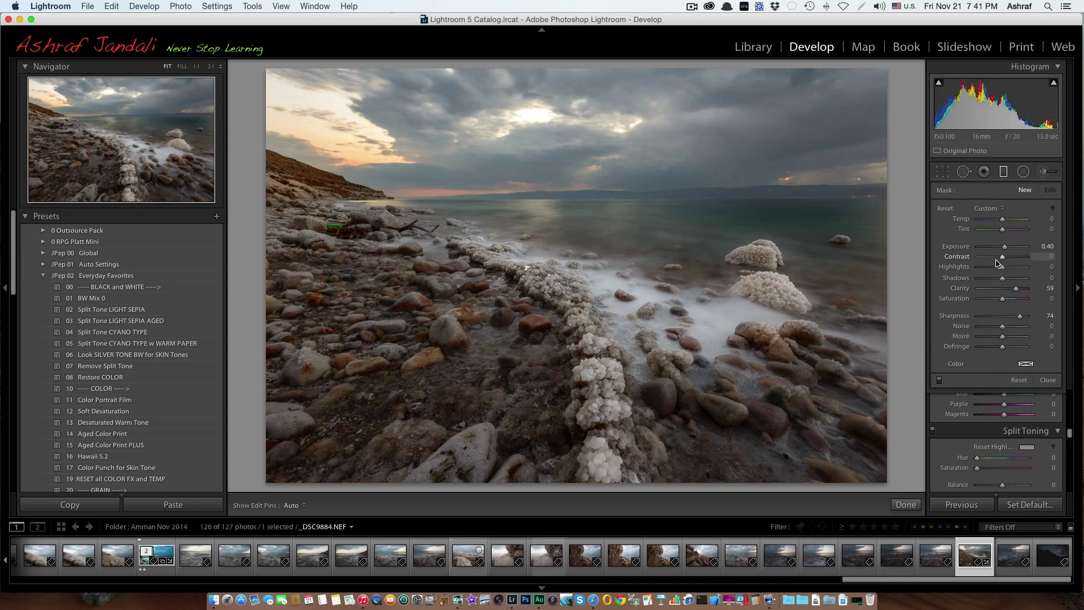
alt+click(950, 210)
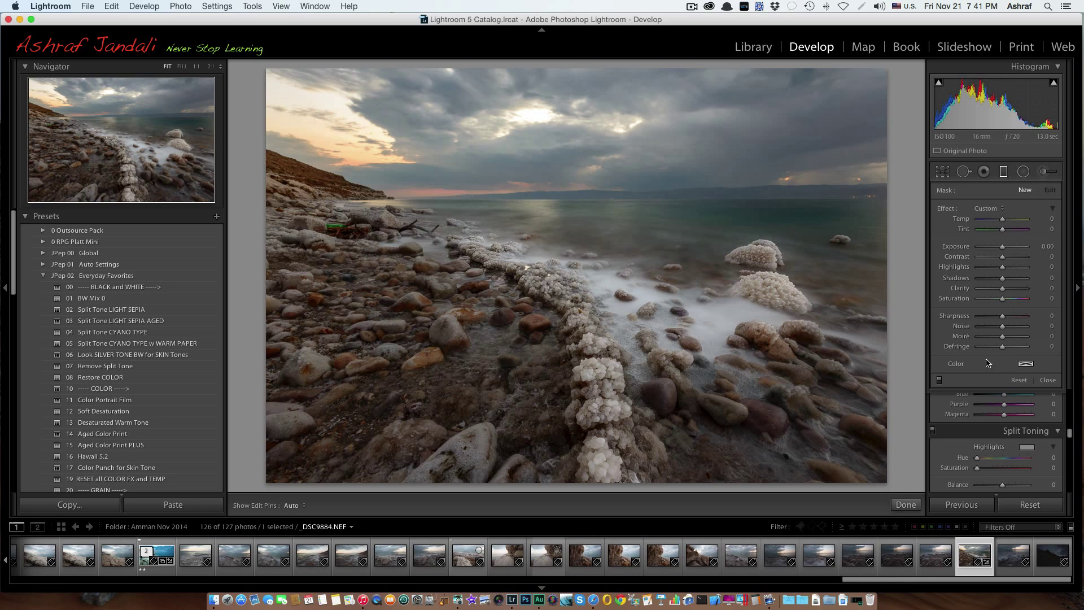
drag(514, 127, 514, 210)
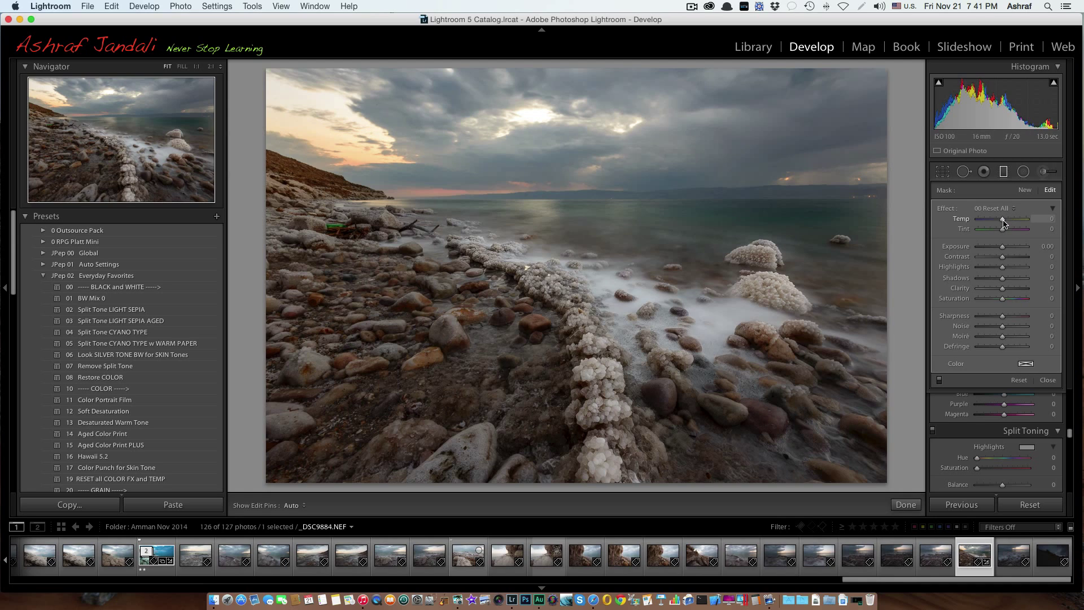
drag(1003, 222, 995, 223)
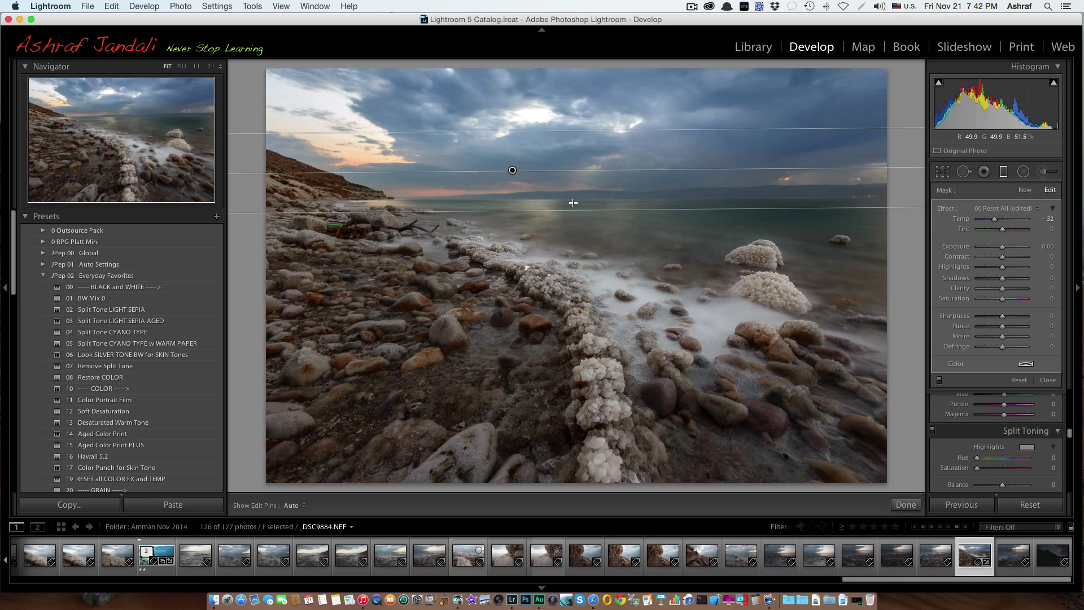
click(904, 507)
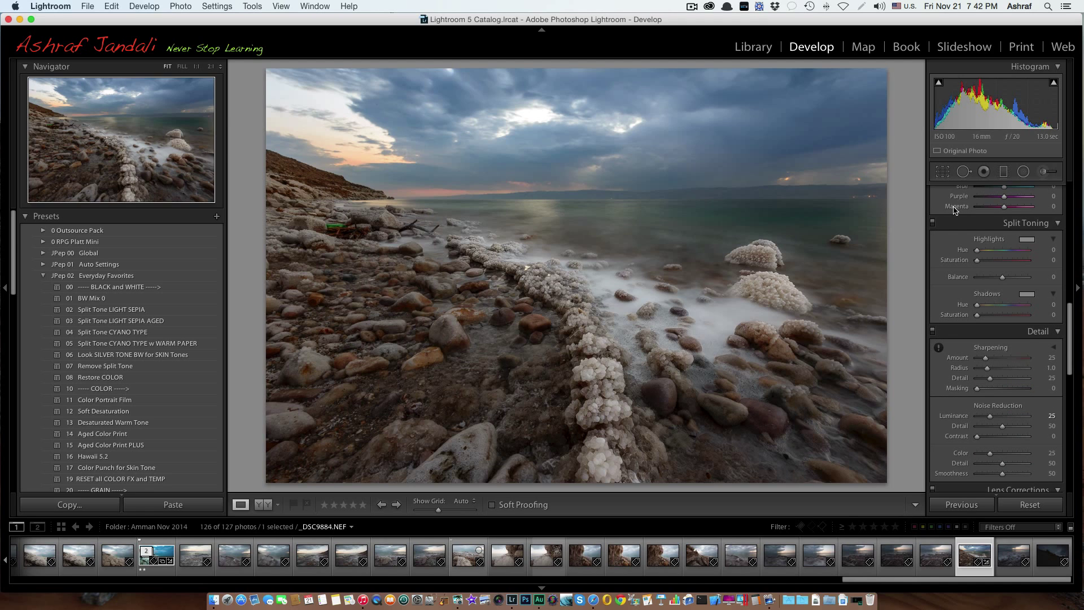
- Set the Post-Crop Vignetting Amount to -11 and compare the photo with the Effects adjustments switched off and on
scroll(1040, 418, down, 5)
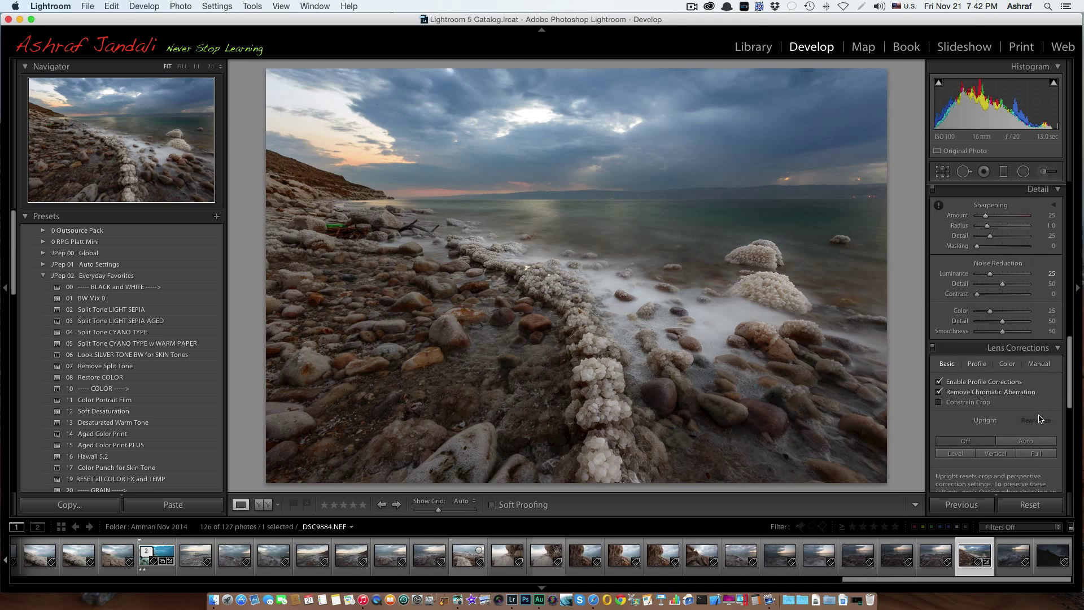
scroll(1039, 418, down, 8)
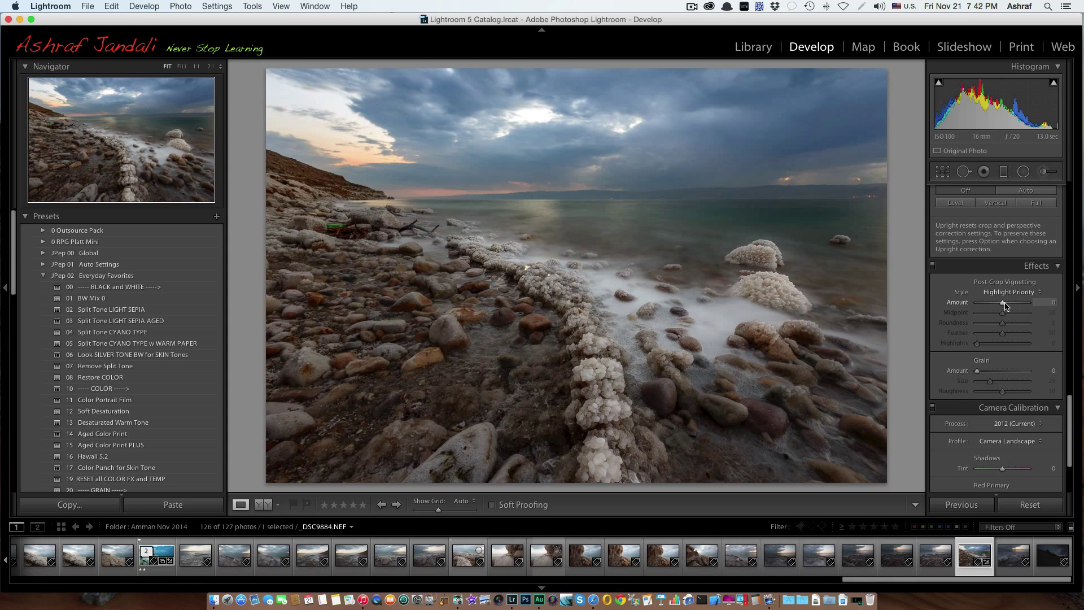
drag(1003, 305, 1003, 306)
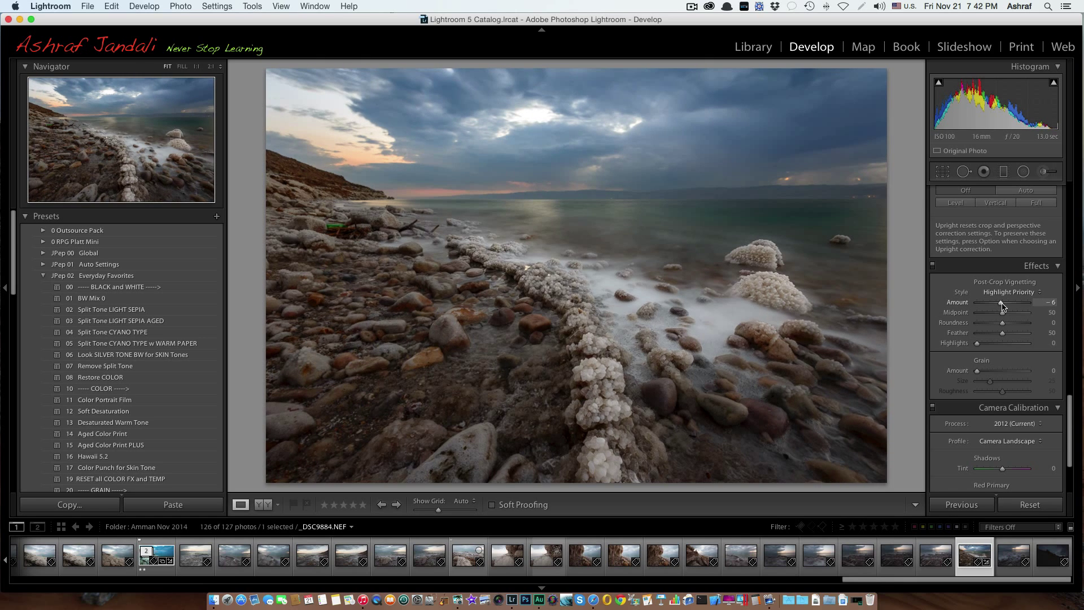
drag(1002, 305, 1000, 305)
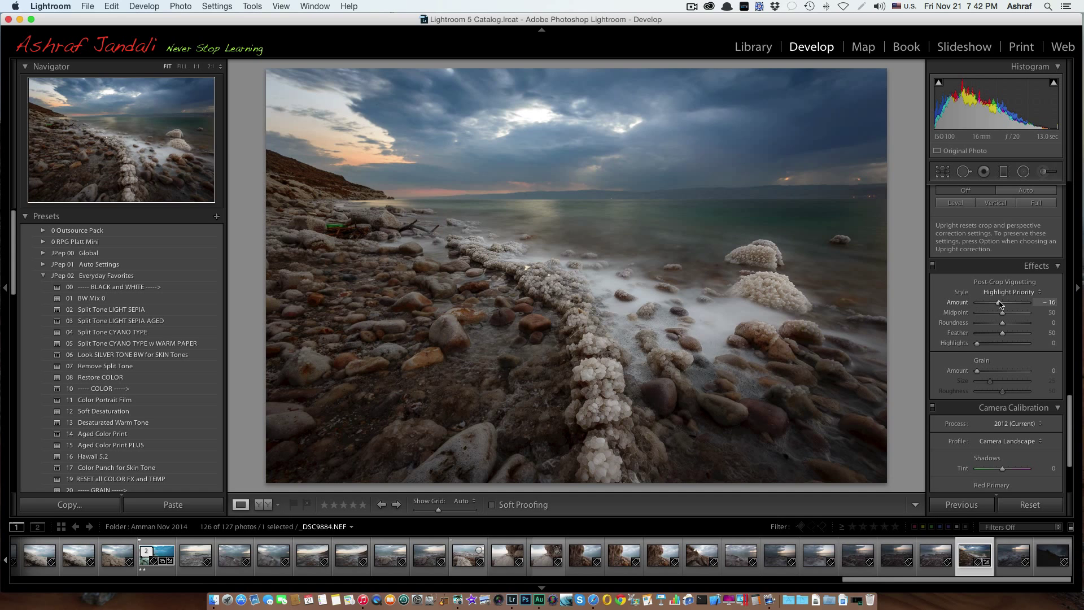
drag(1001, 305, 1001, 305)
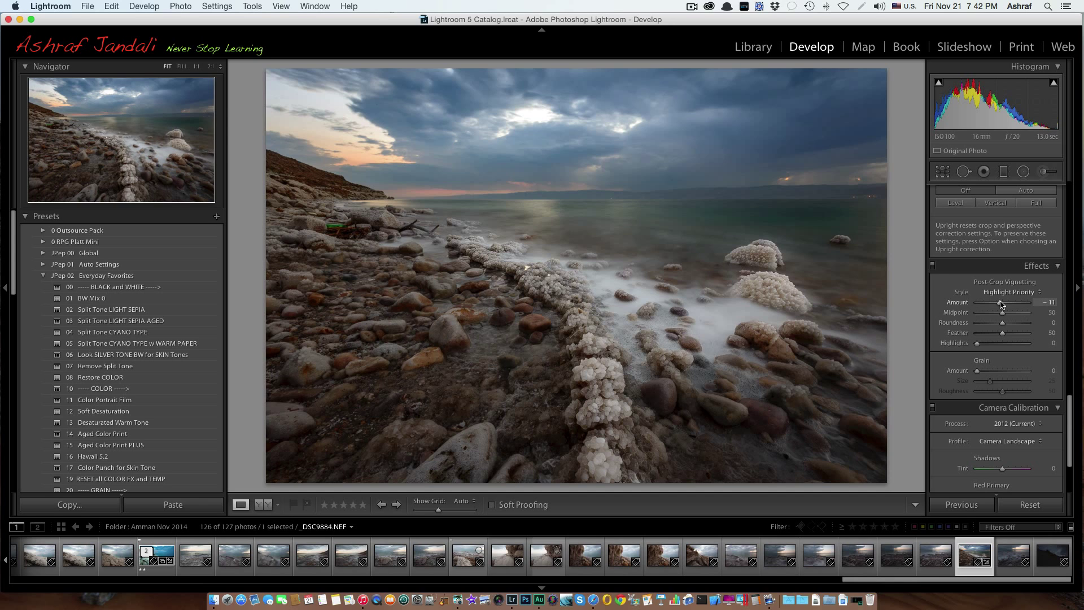
click(934, 266)
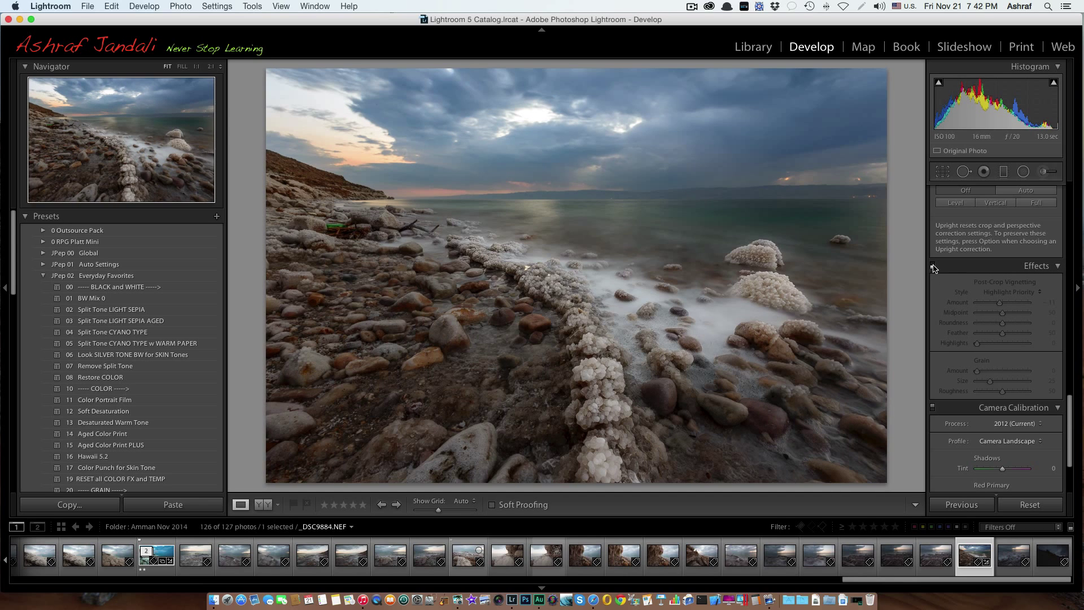
click(933, 266)
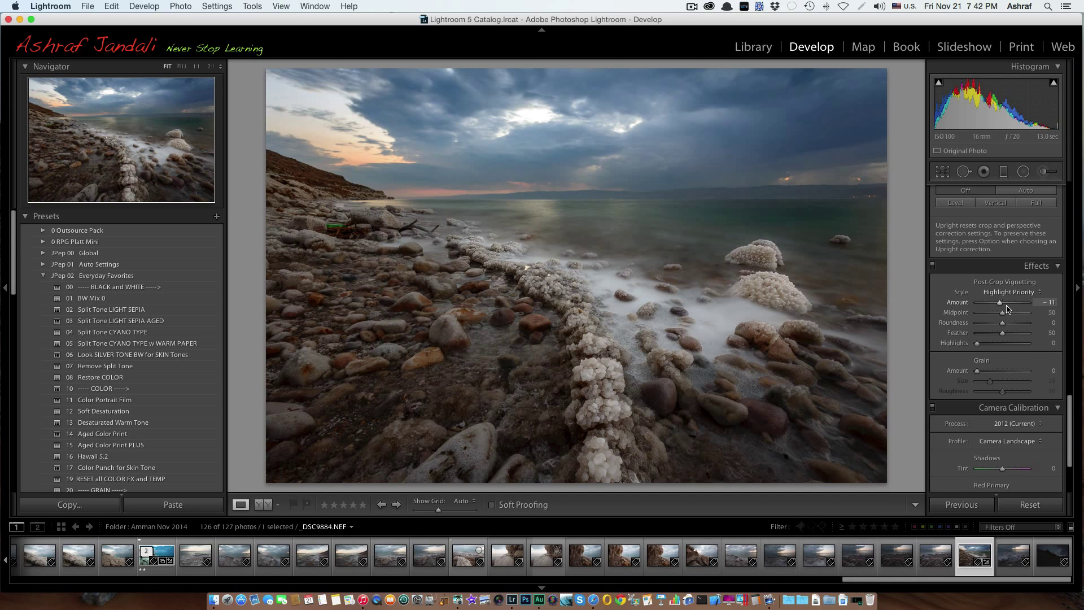
- Set the Blue Primary Saturation in Camera Calibration to +26
scroll(1009, 309, up, 4)
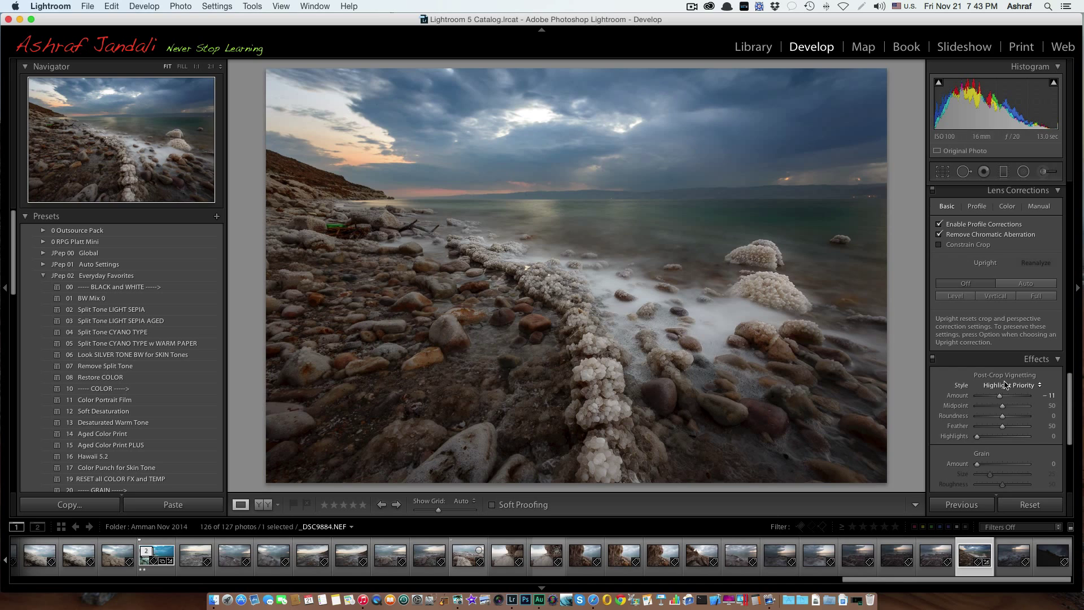
scroll(1005, 385, down, 5)
scroll(1005, 385, down, 3)
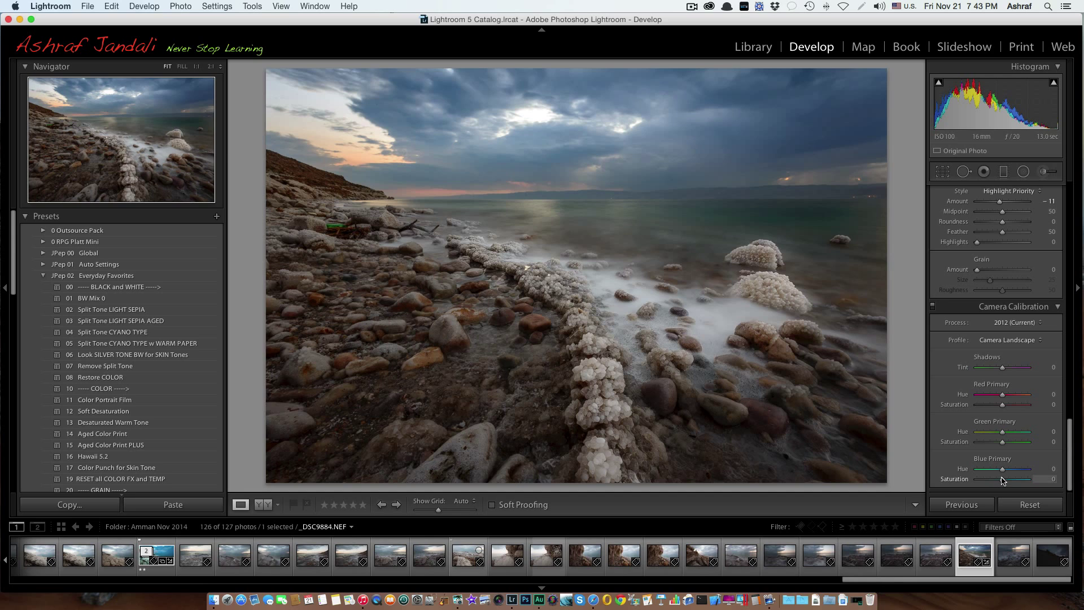
drag(1003, 481, 1009, 481)
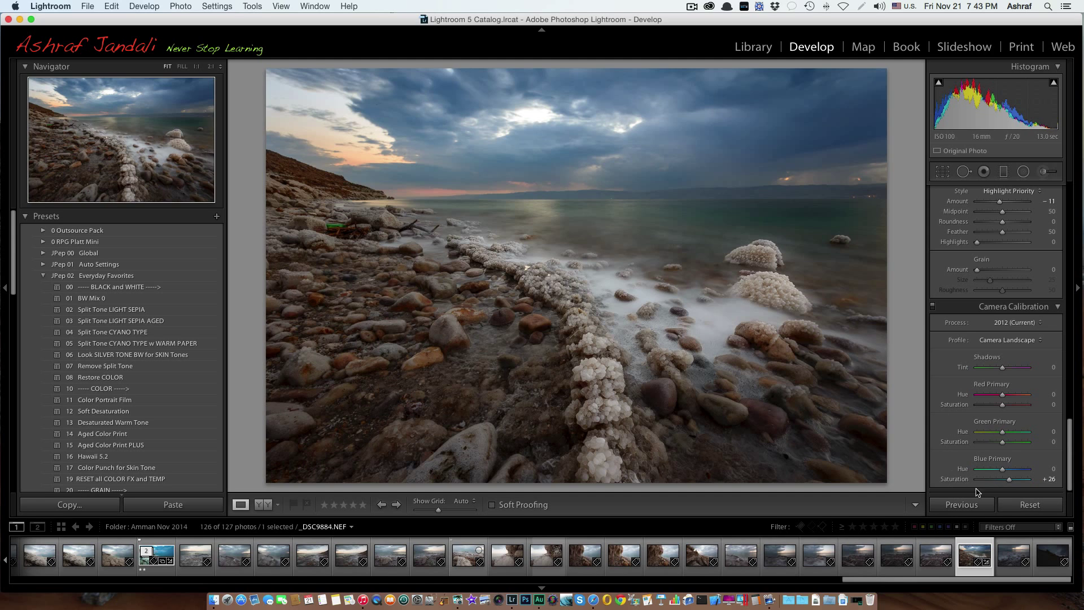
- Check the clouds at 1:1 magnification for dust spots, and the whole photo with the Spot Removal tool's Visualize Spots view
scroll(963, 320, up, 10)
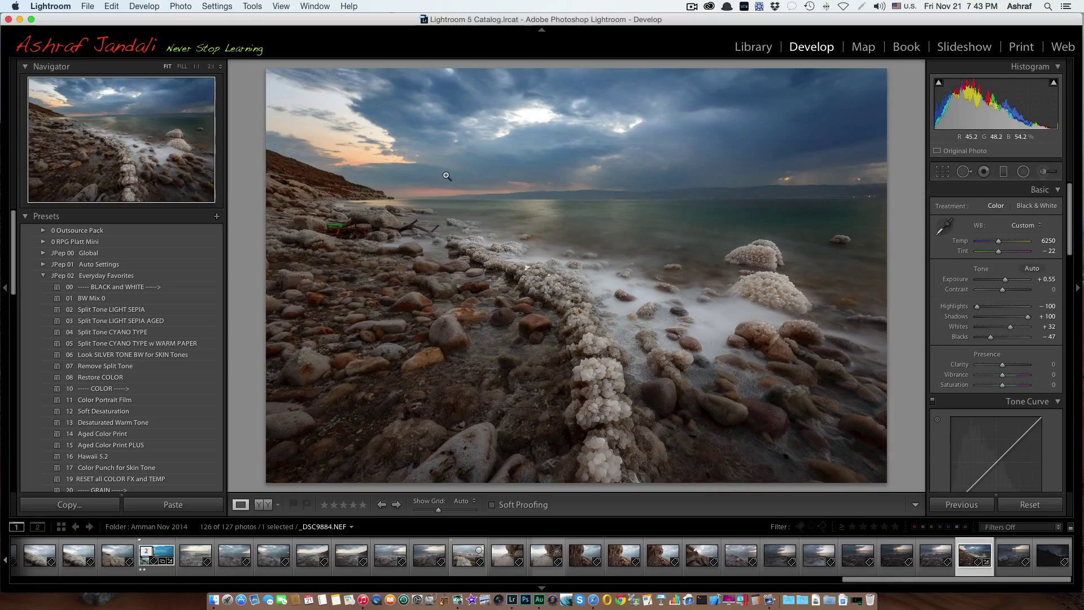
click(368, 103)
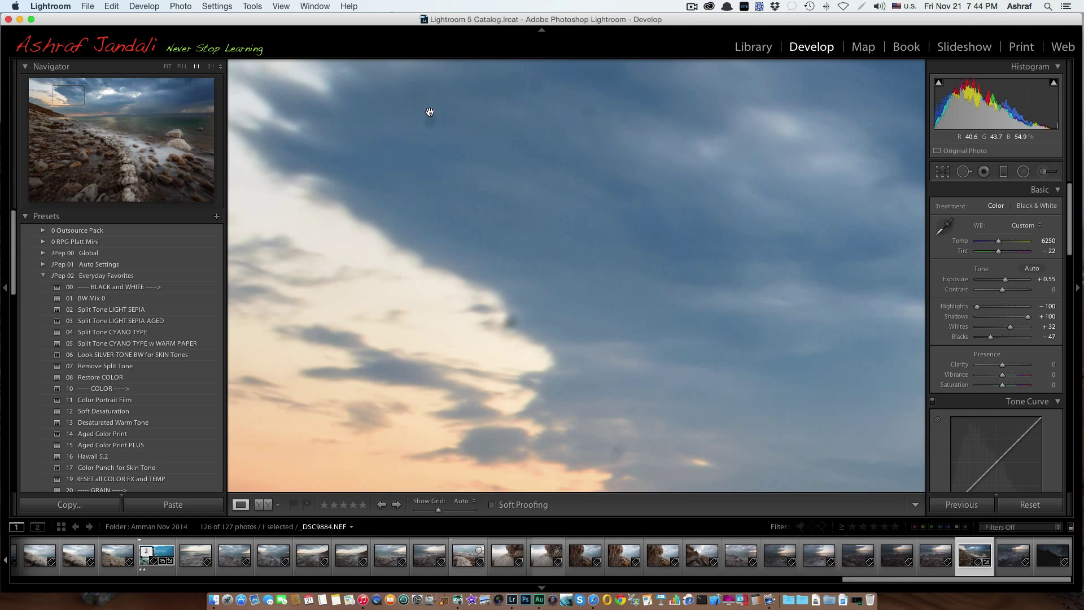
scroll(431, 125, up, 3)
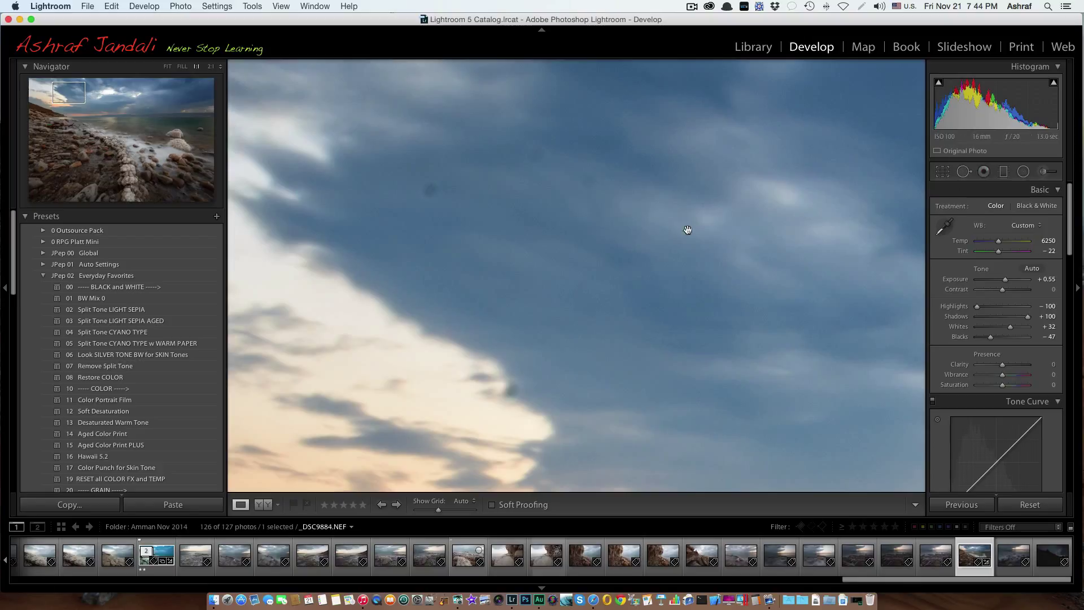
click(441, 303)
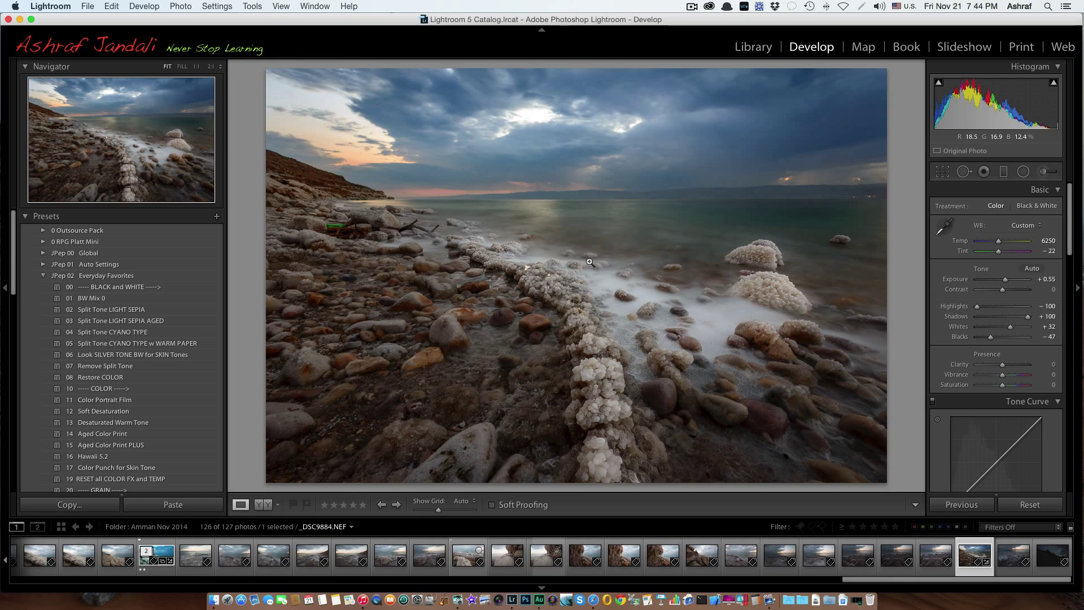
click(967, 175)
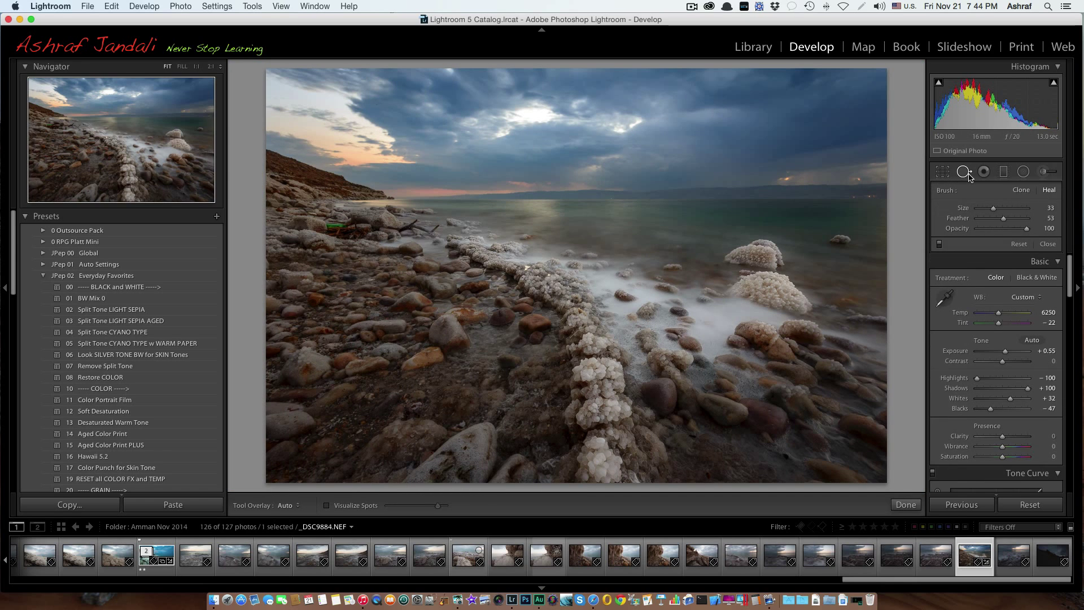
click(327, 506)
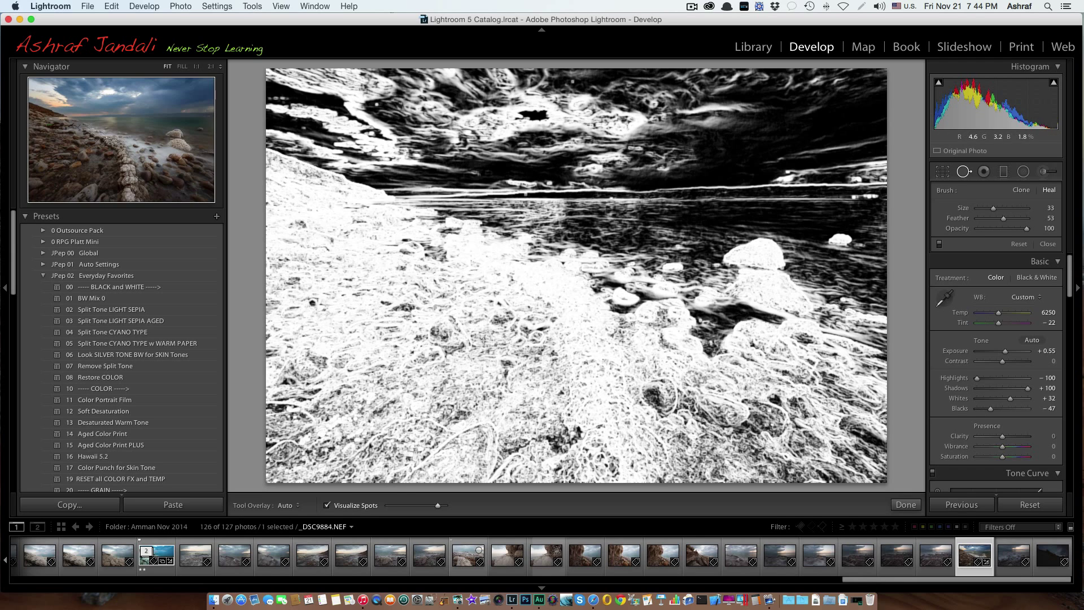
click(327, 506)
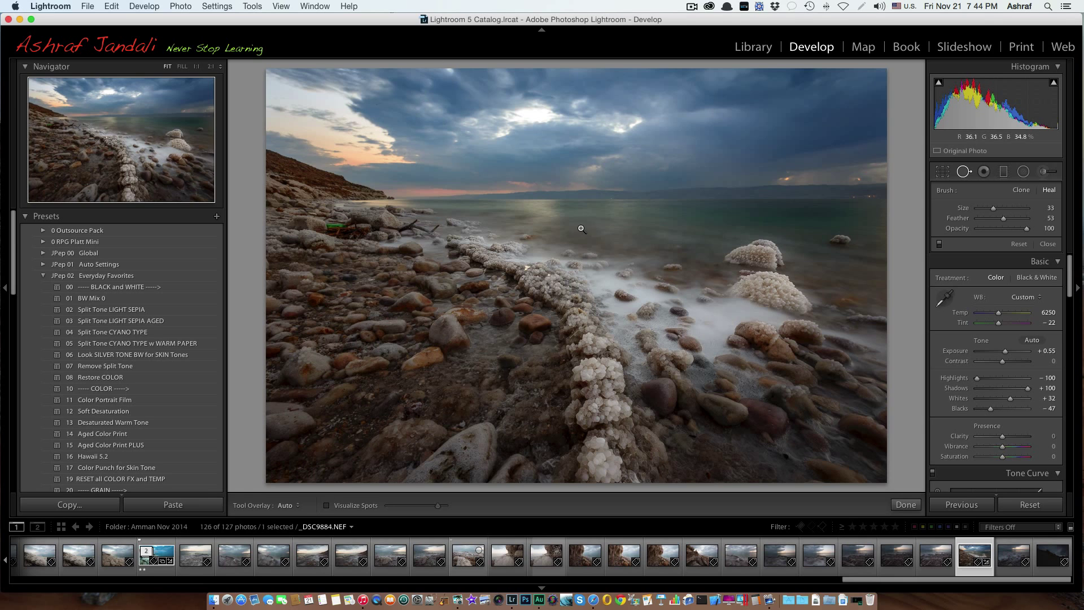
- Heal the three dust spots in the blue-grey cloud and the one on the edge of the bright cream cloud at 1:1 magnification
key(z)
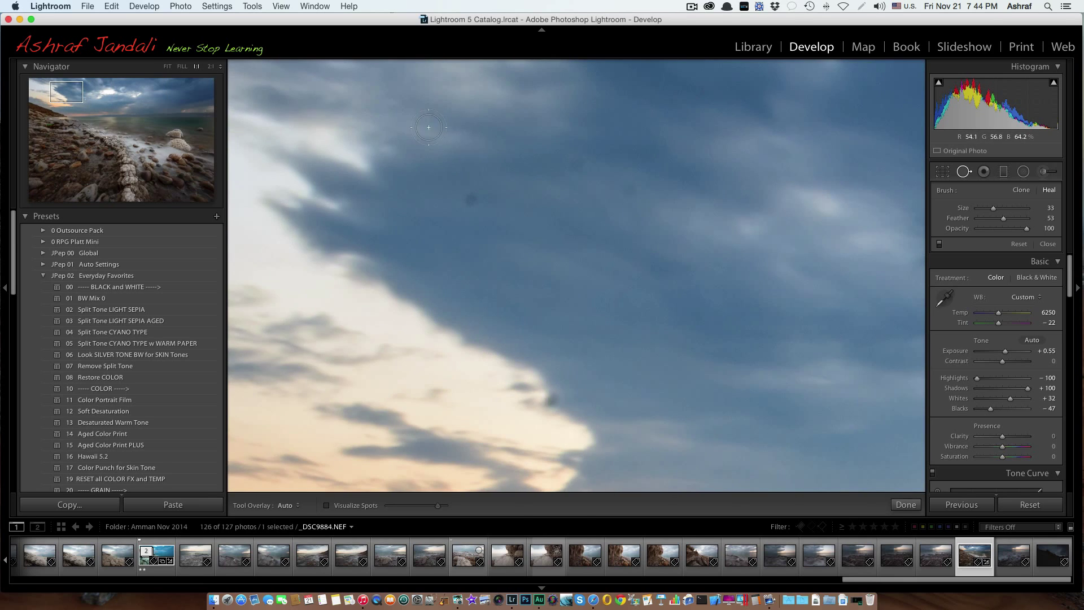
click(470, 201)
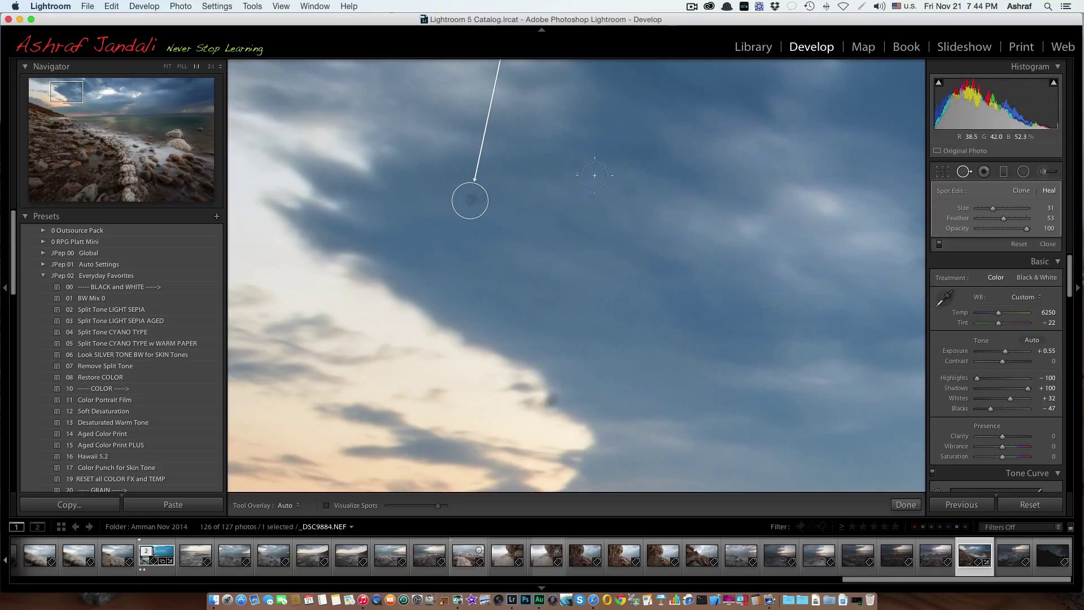
click(576, 163)
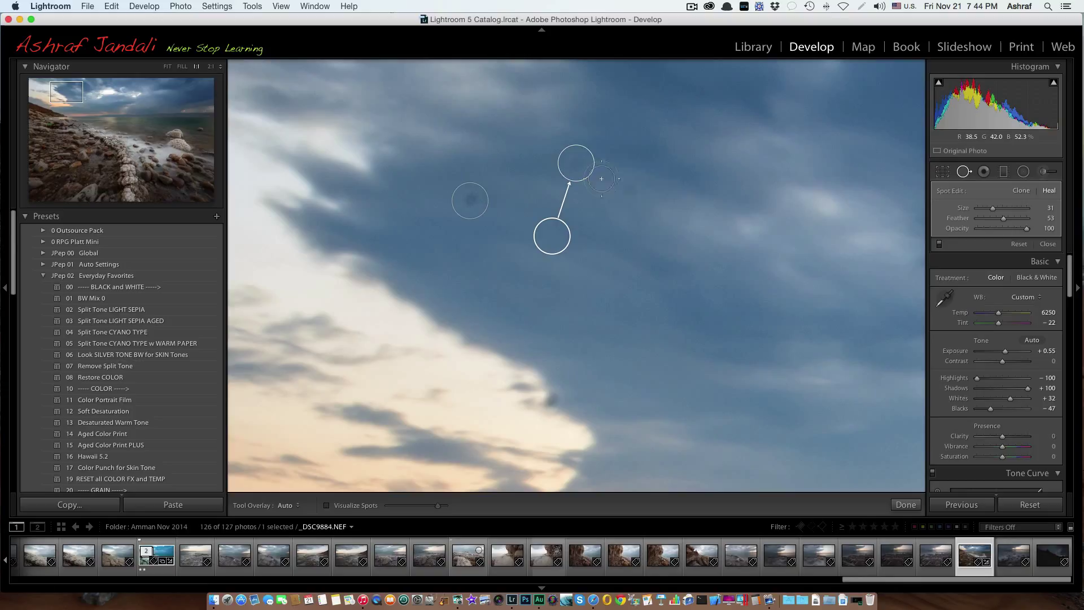
scroll(628, 189, up, 2)
click(628, 188)
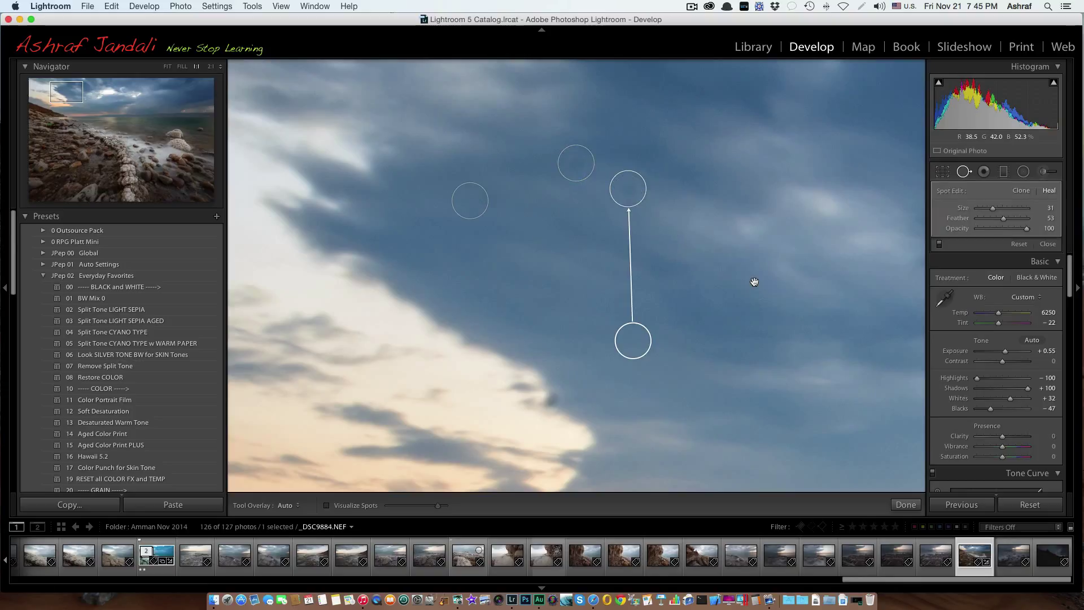
click(551, 400)
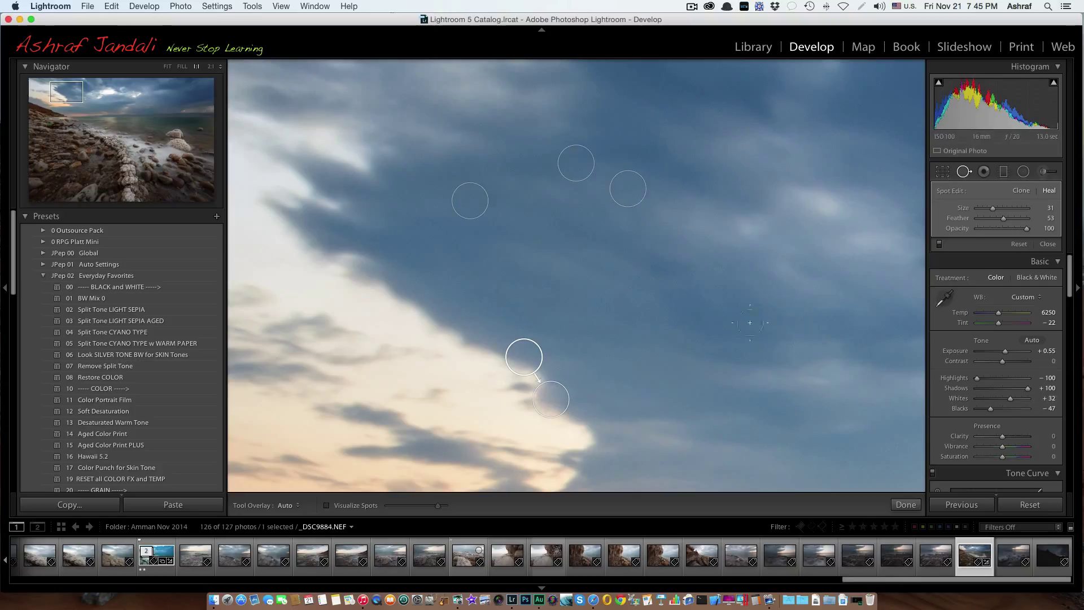
- Heal the remaining dust marks in the dark cloud above the brightest gap in the sky and finish Spot Removal
drag(647, 358, 646, 358)
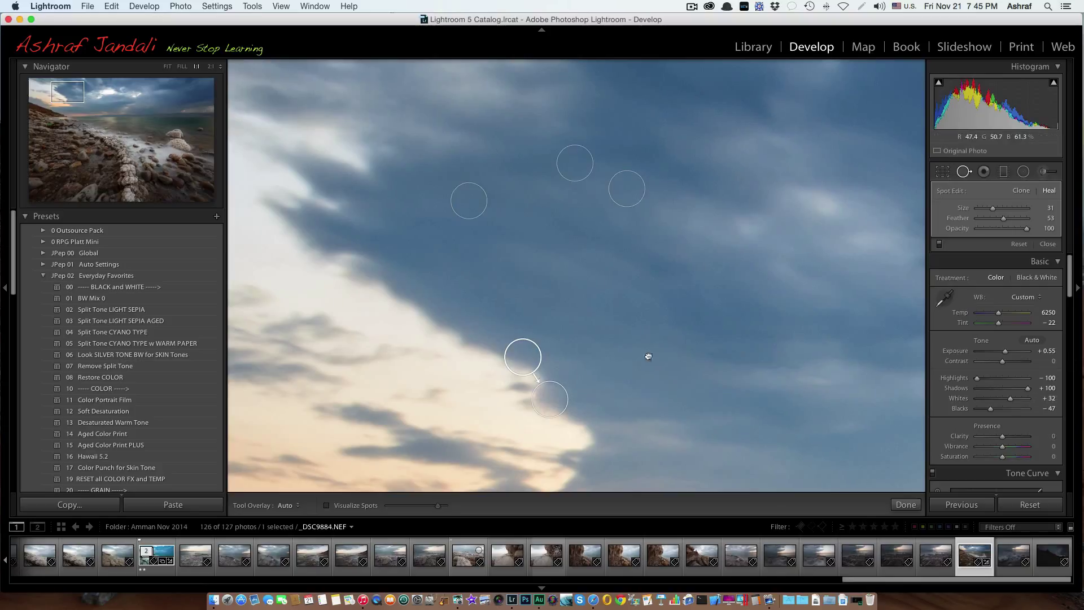
scroll(720, 347, right, 10)
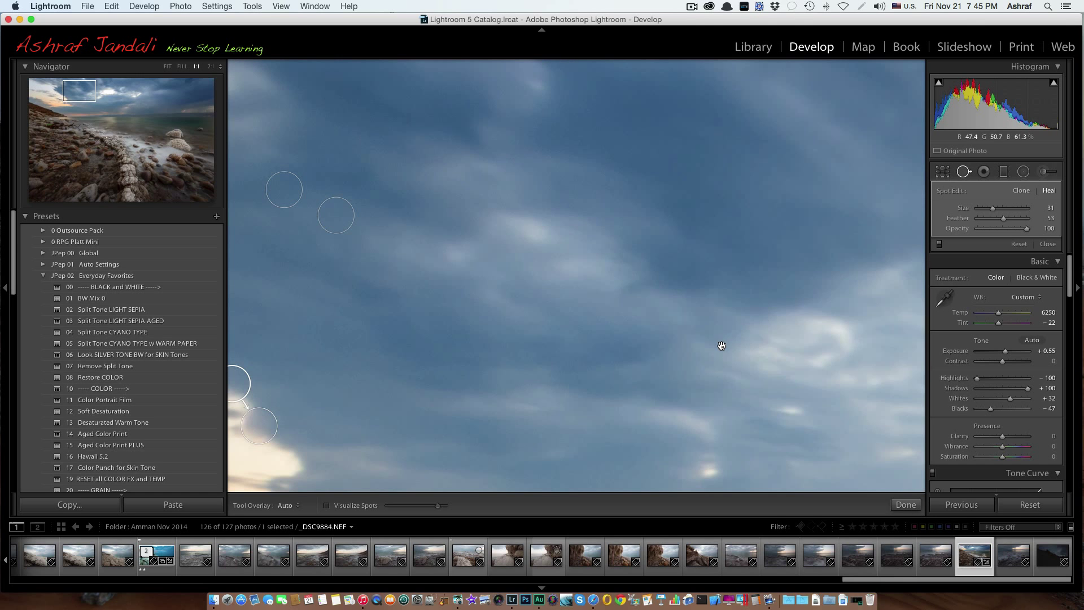
scroll(588, 320, right, 5)
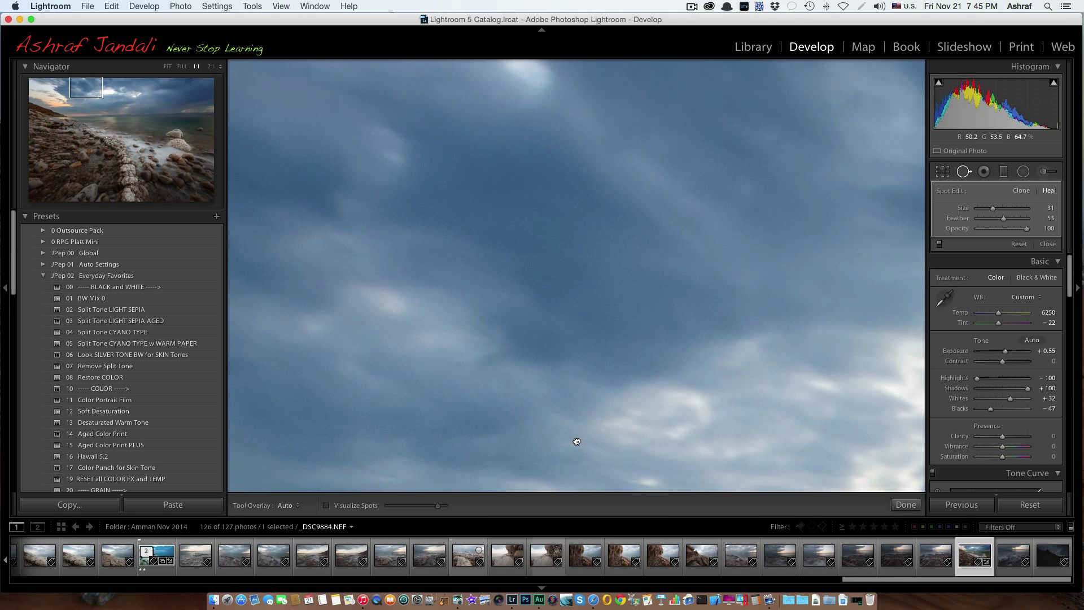
drag(581, 341, 412, 347)
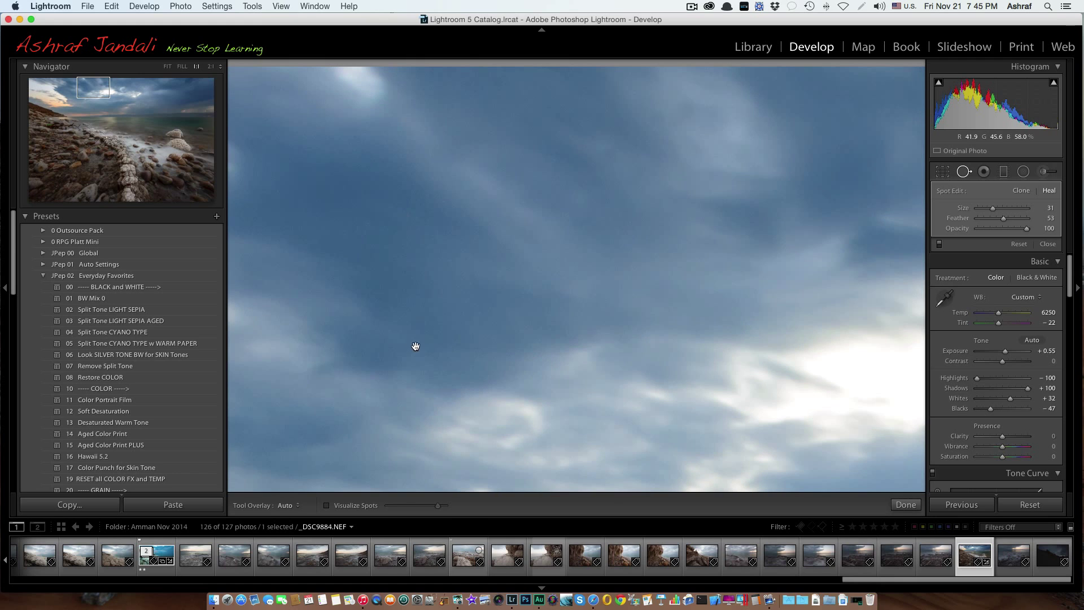
scroll(446, 307, right, 8)
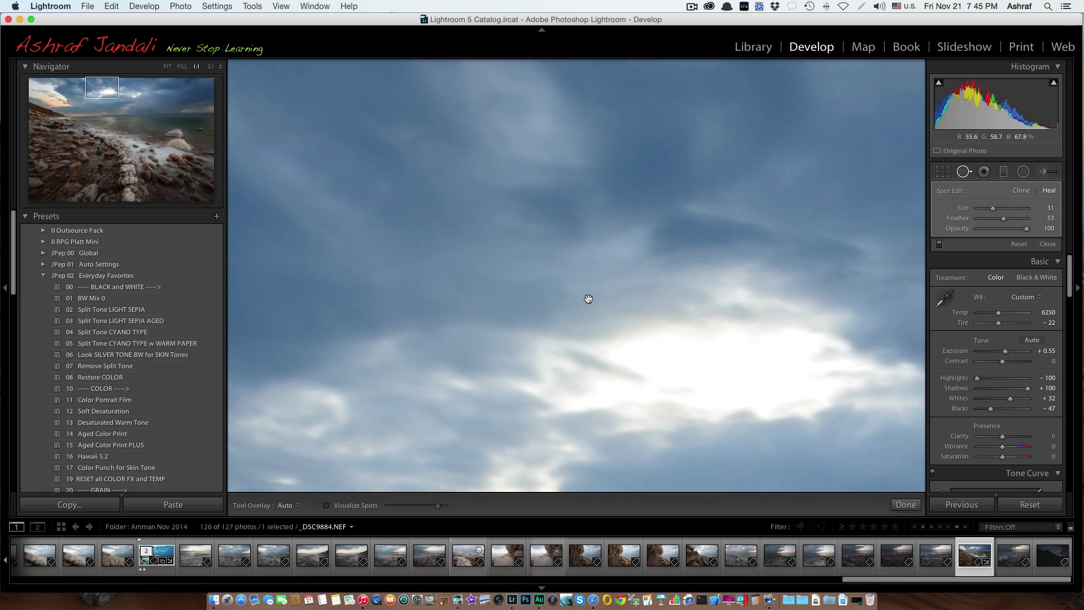
drag(586, 300, 403, 297)
scroll(467, 273, right, 6)
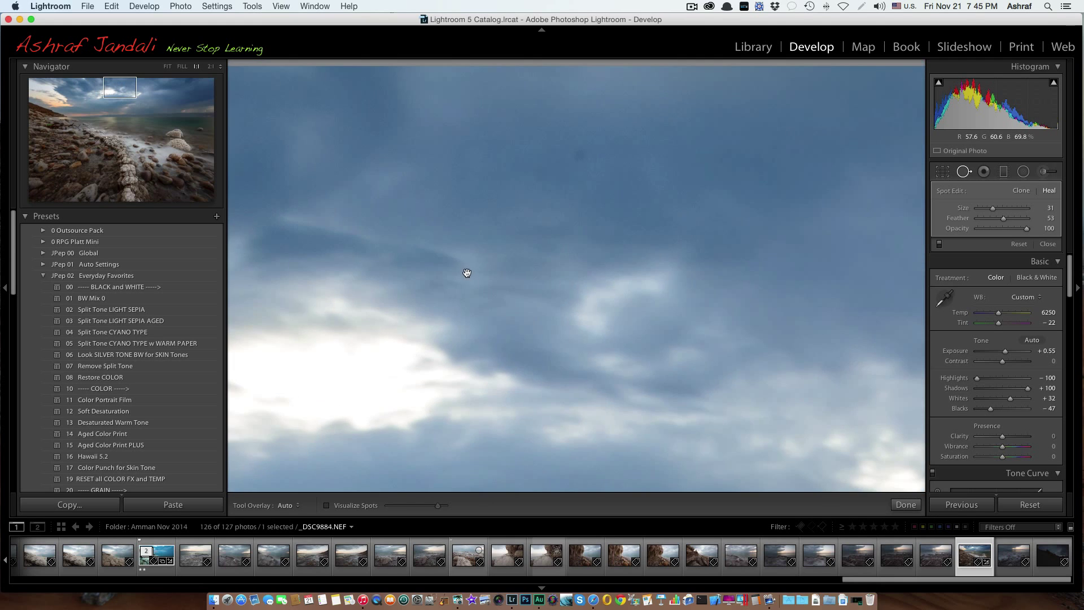
click(579, 154)
click(539, 172)
click(898, 505)
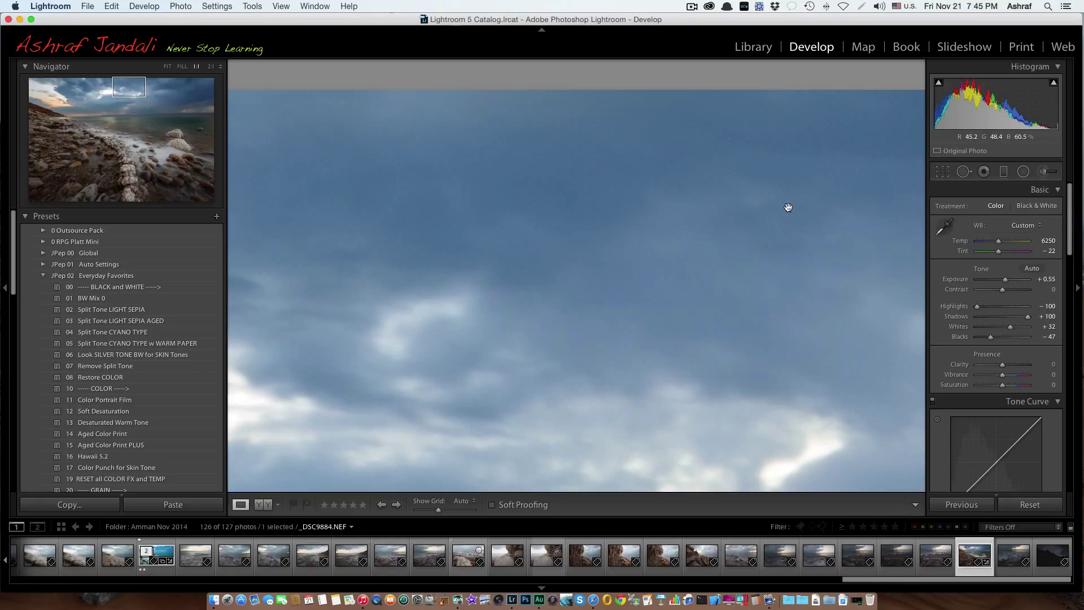
- Compare the whole photo with its unedited Before state and return to the edited version
click(573, 269)
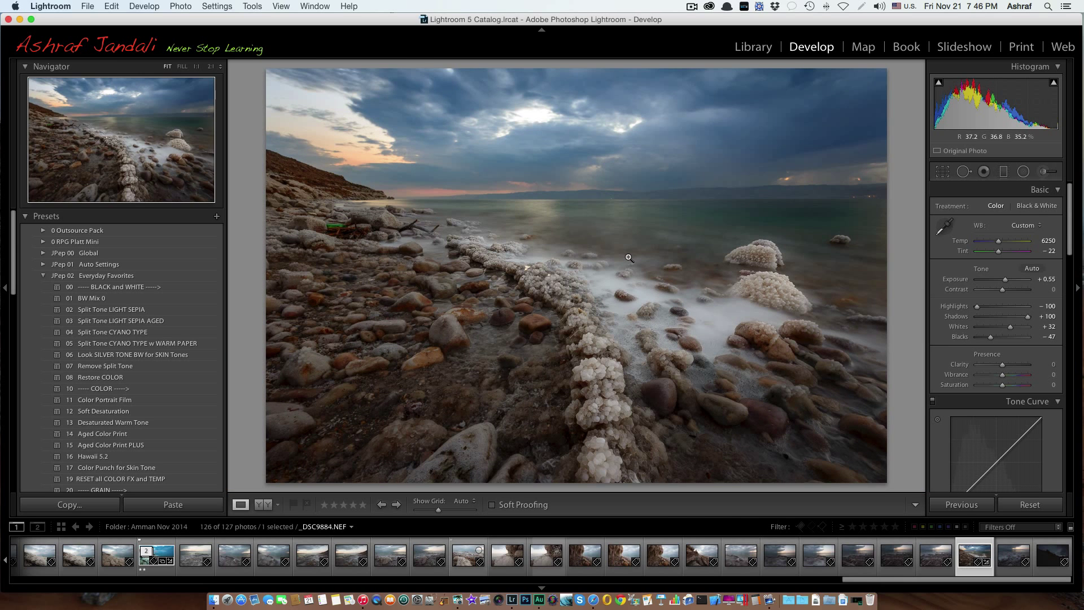
key(backslash)
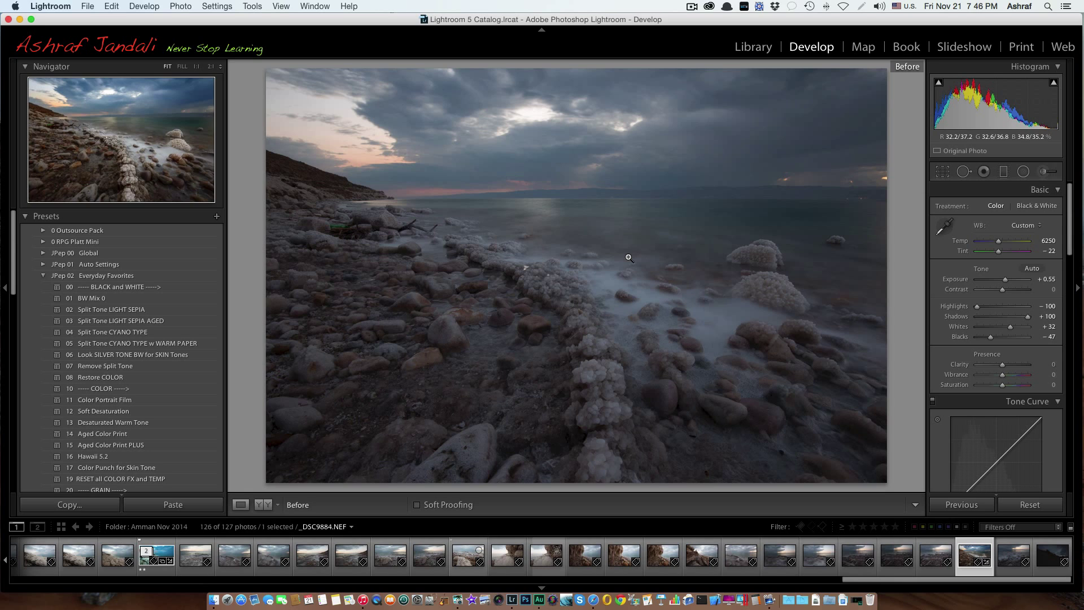
key(backslash)
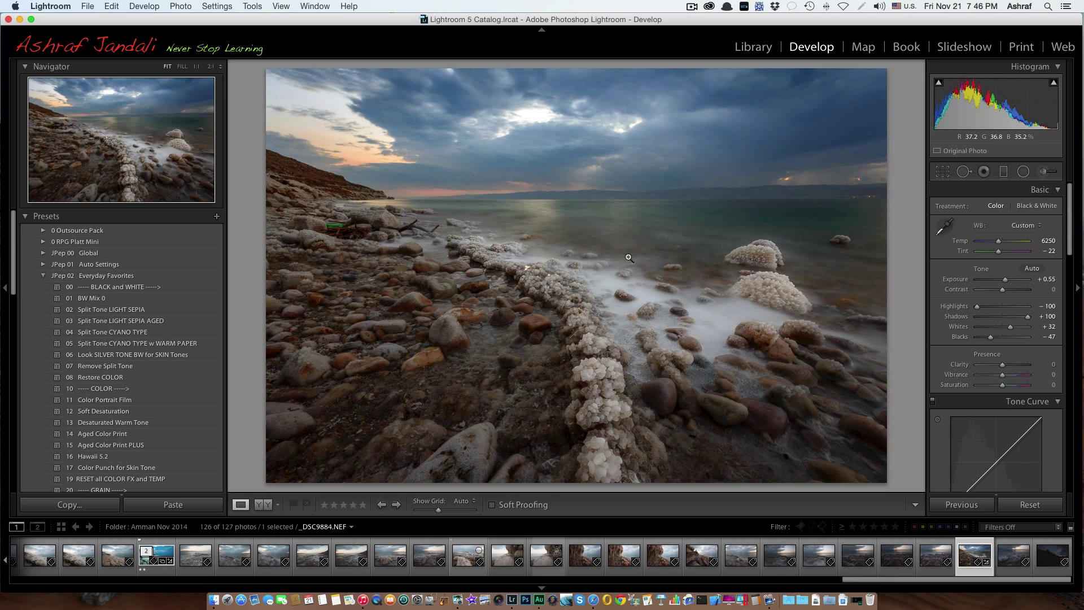